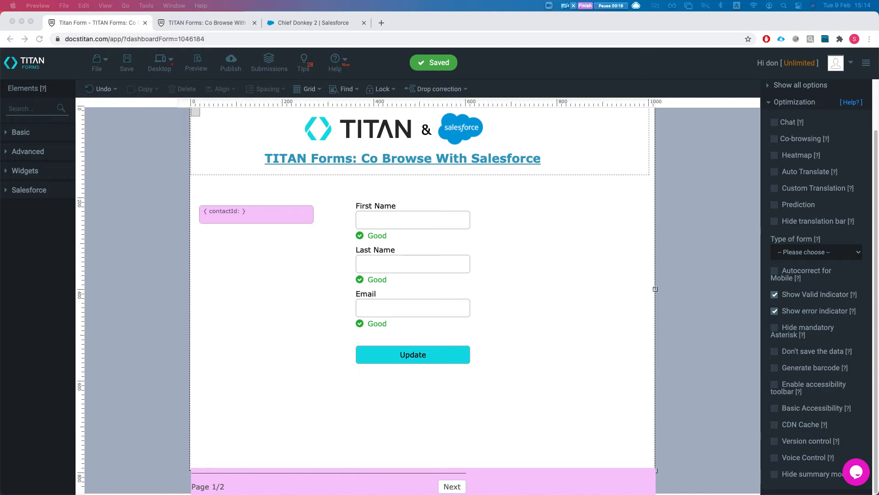
Inspect the form's contactId hidden field, the Update button, and the Create a Case page
{"action": "left_click", "coordinate": [154, 113]}
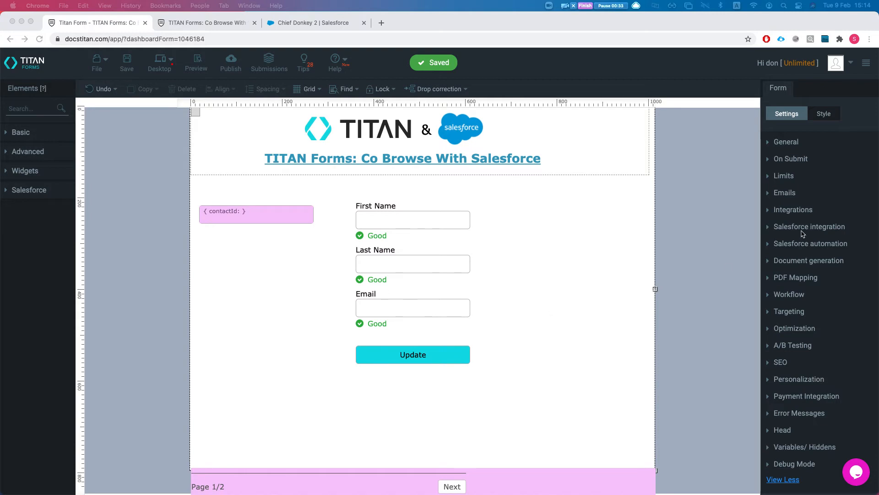
{"action": "left_click", "coordinate": [257, 216]}
{"action": "left_click", "coordinate": [230, 218]}
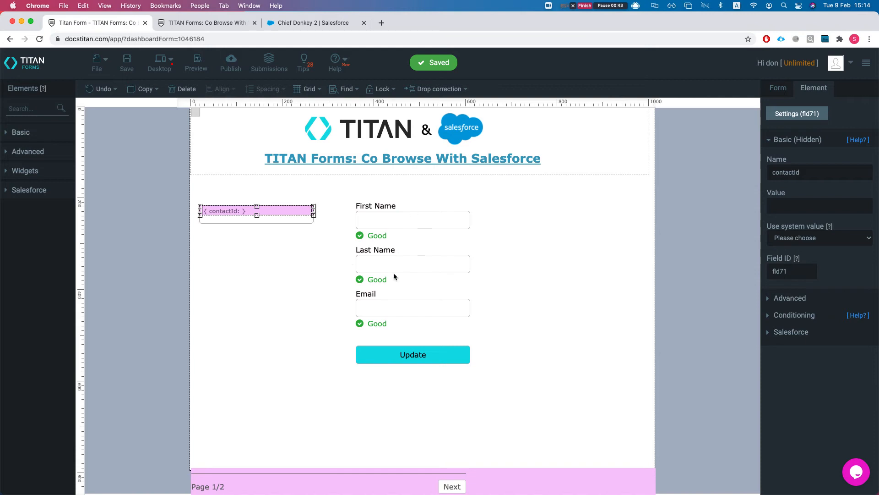
{"action": "left_click", "coordinate": [431, 354]}
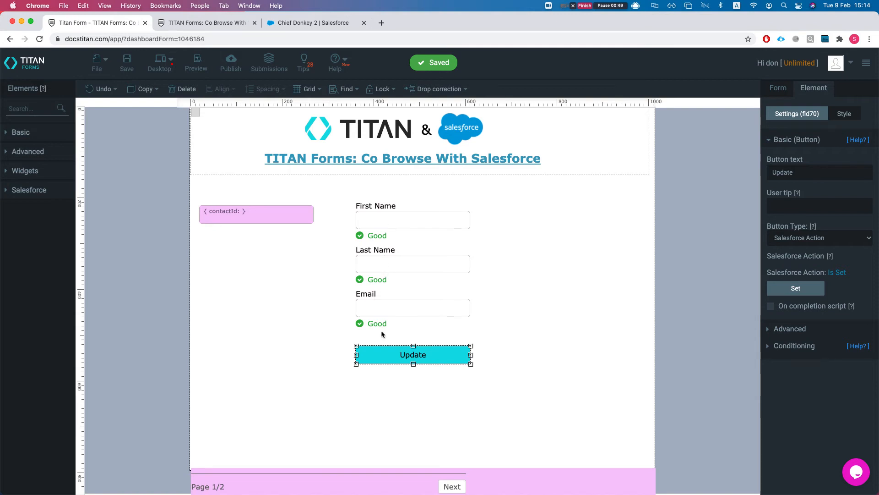
{"action": "left_click", "coordinate": [450, 486]}
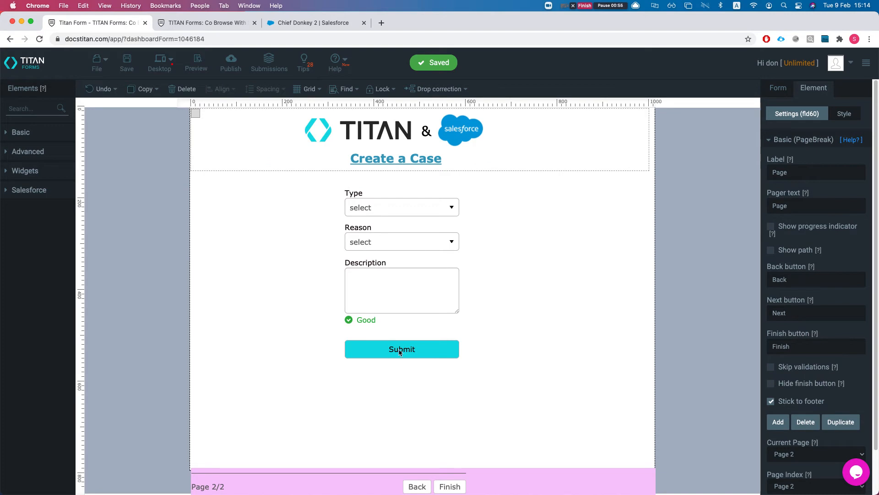
{"action": "left_click", "coordinate": [417, 485]}
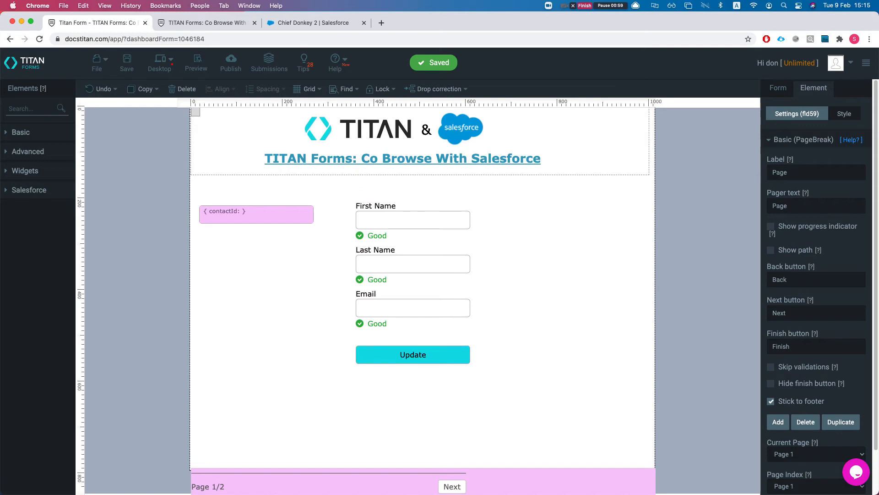
Enable Co-browsing in the form's Optimization settings and open its configuration at the General section
{"action": "left_click", "coordinate": [779, 89]}
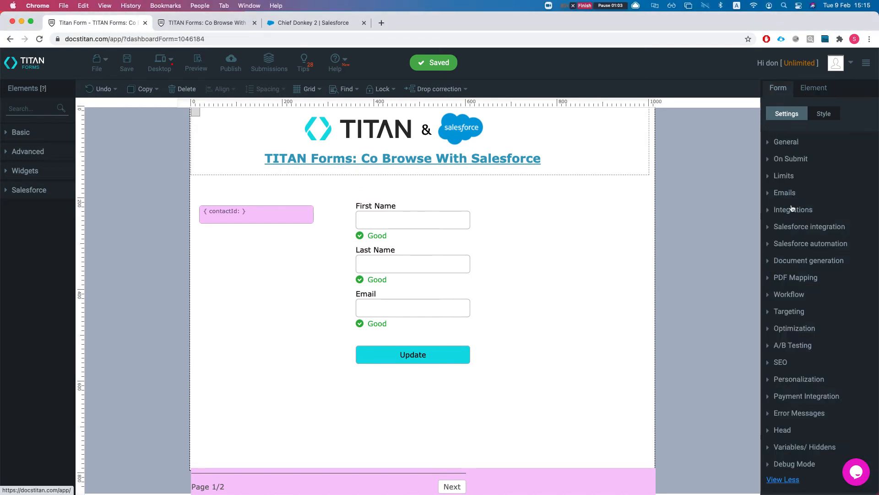
{"action": "left_click", "coordinate": [781, 479]}
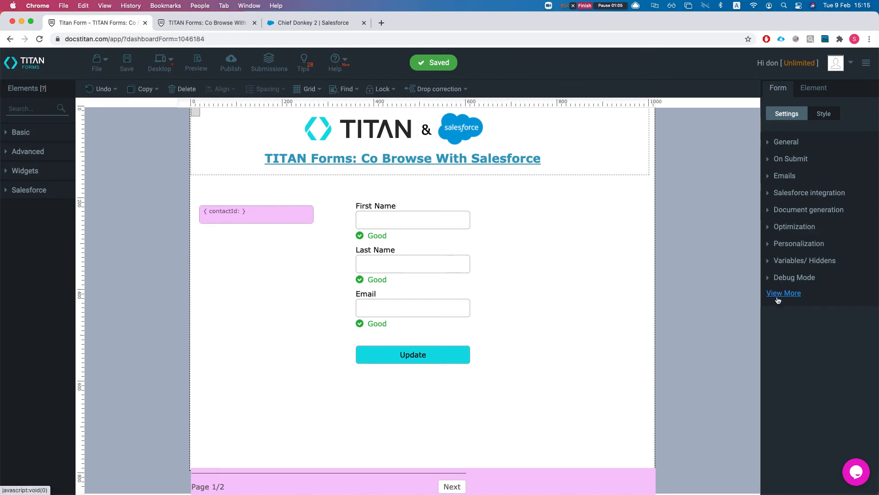
{"action": "left_click", "coordinate": [777, 293]}
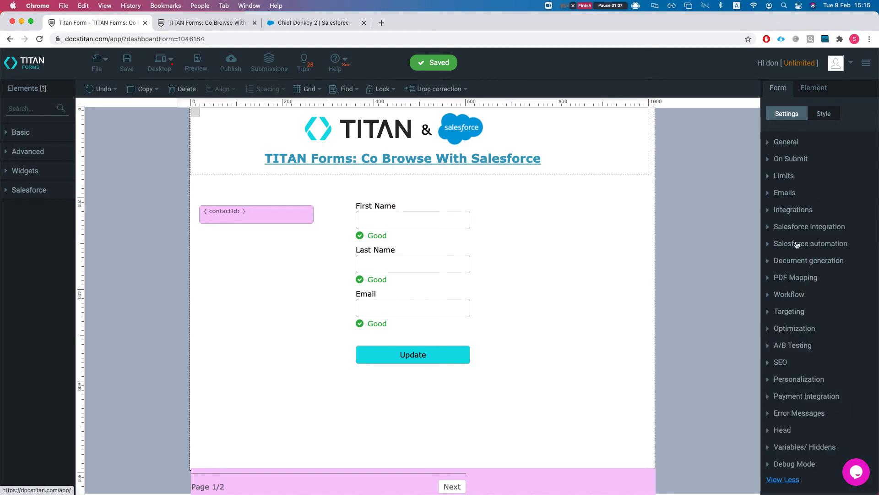
{"action": "left_click", "coordinate": [791, 329]}
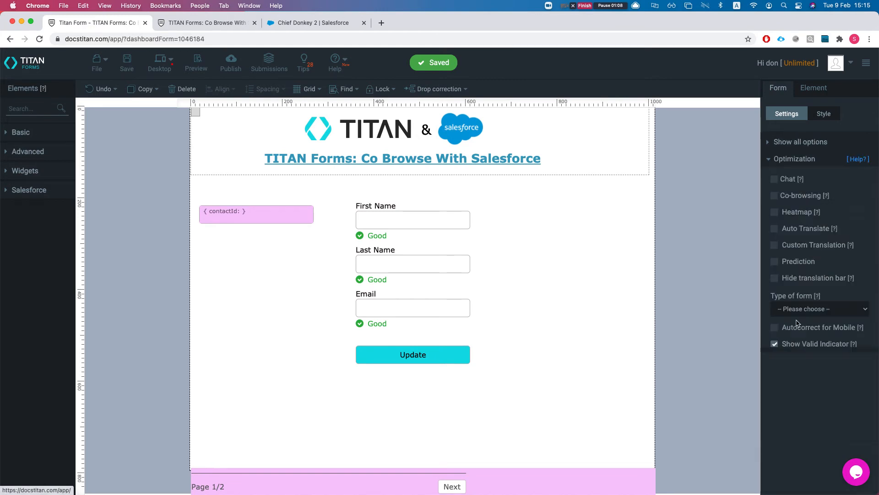
{"action": "left_click", "coordinate": [774, 196]}
{"action": "left_click", "coordinate": [783, 235]}
{"action": "left_click", "coordinate": [267, 102]}
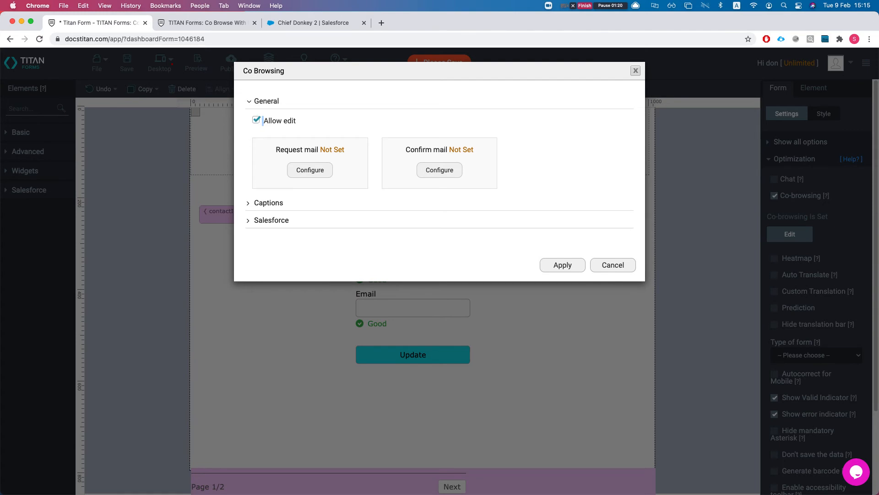
Review the co-browsing Salesforce settings, including the Enable option and the list of available objects
{"action": "left_click", "coordinate": [264, 222]}
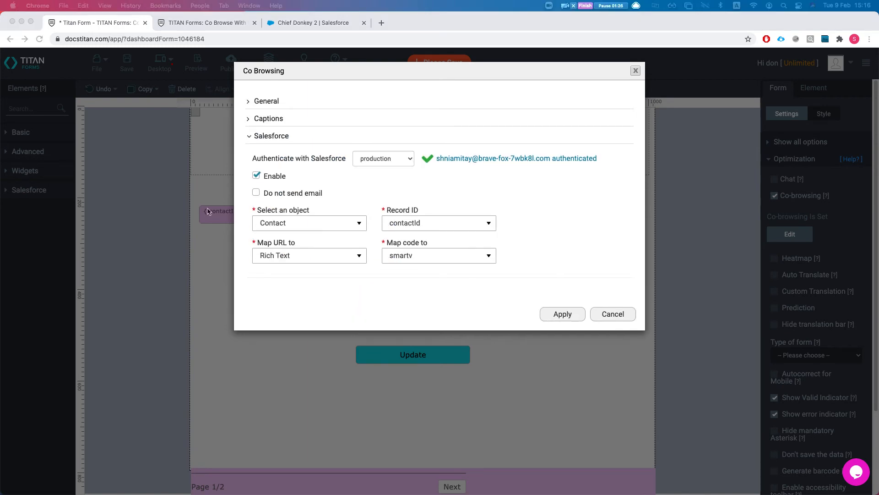
{"action": "left_click", "coordinate": [256, 176]}
{"action": "left_click", "coordinate": [257, 176]}
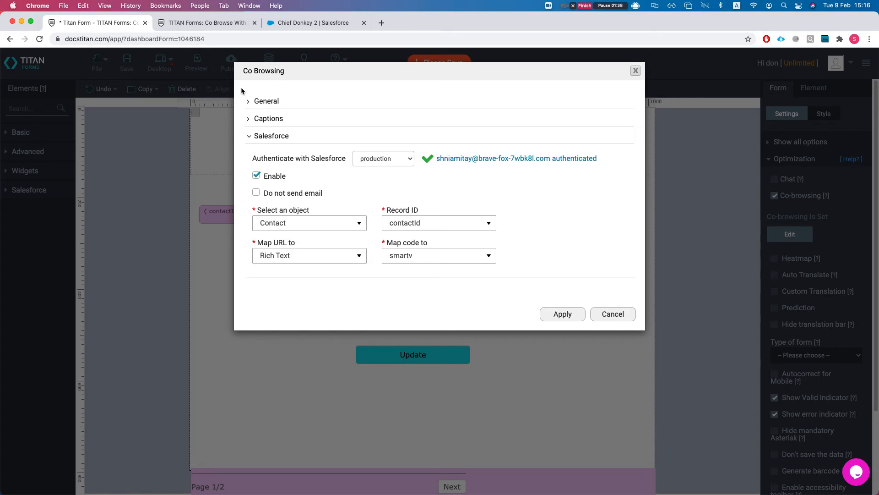
{"action": "left_click", "coordinate": [302, 233]}
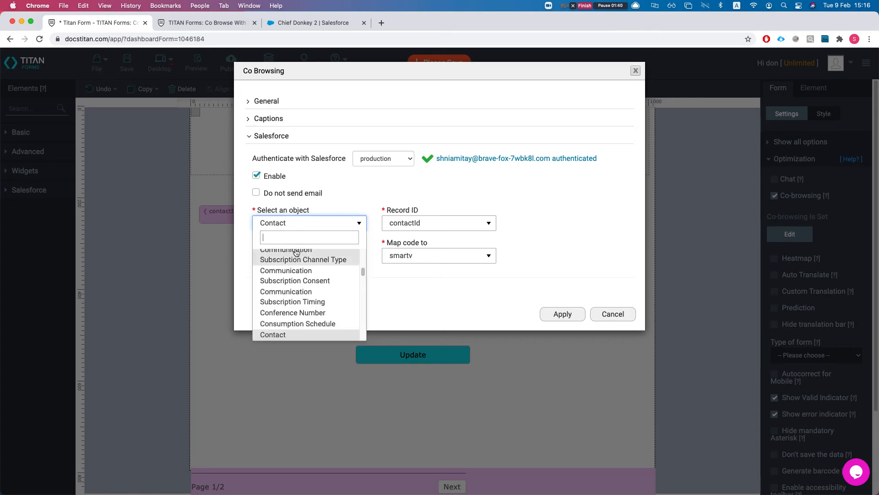
{"action": "left_click", "coordinate": [364, 198]}
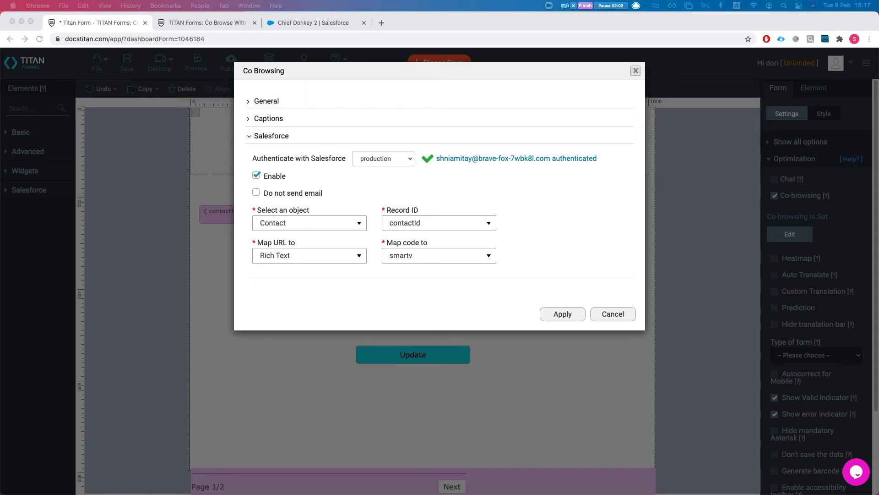
Switch to Salesforce and start a new custom field among the Contact object's fields and relationships
{"action": "left_click", "coordinate": [302, 24]}
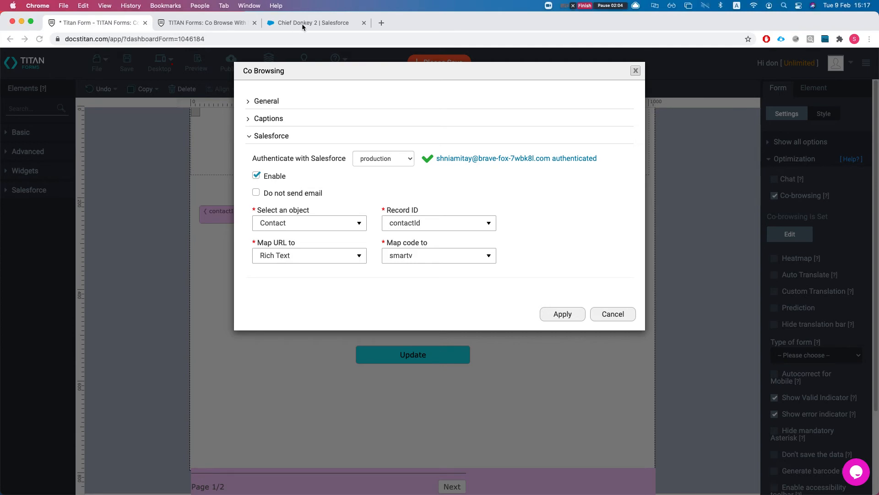
{"action": "left_click", "coordinate": [828, 59]}
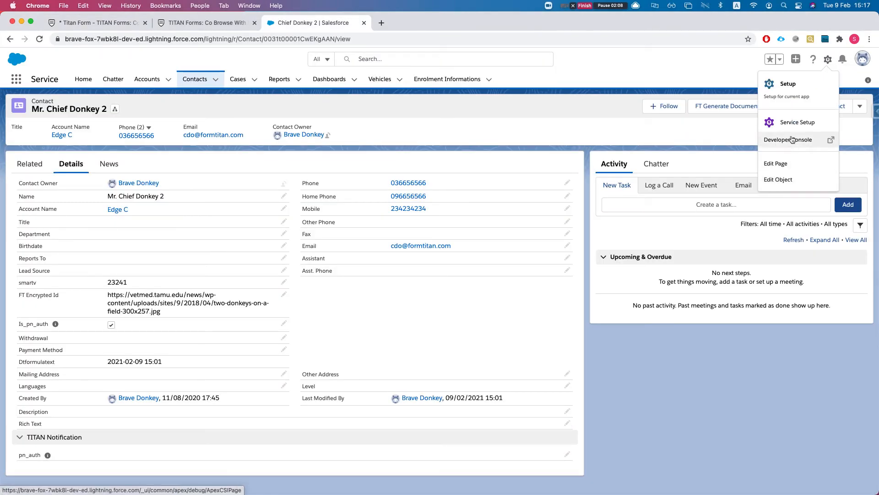
{"action": "left_click", "coordinate": [784, 178]}
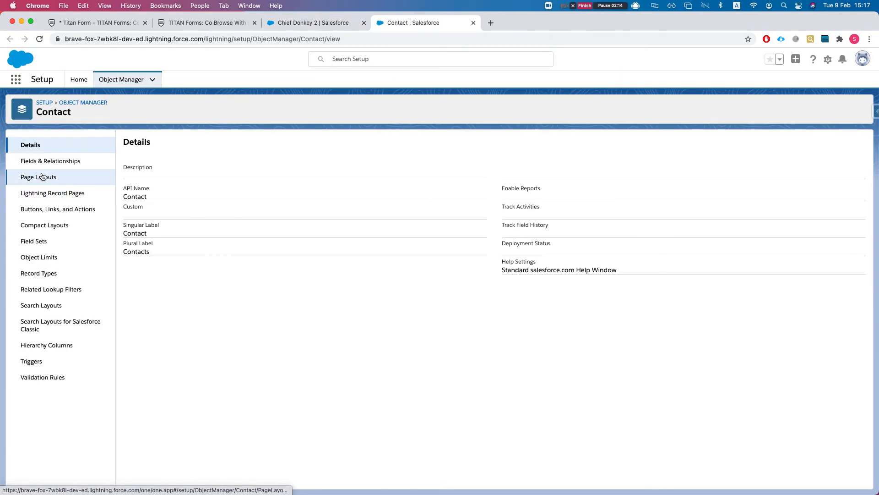
{"action": "left_click", "coordinate": [45, 162]}
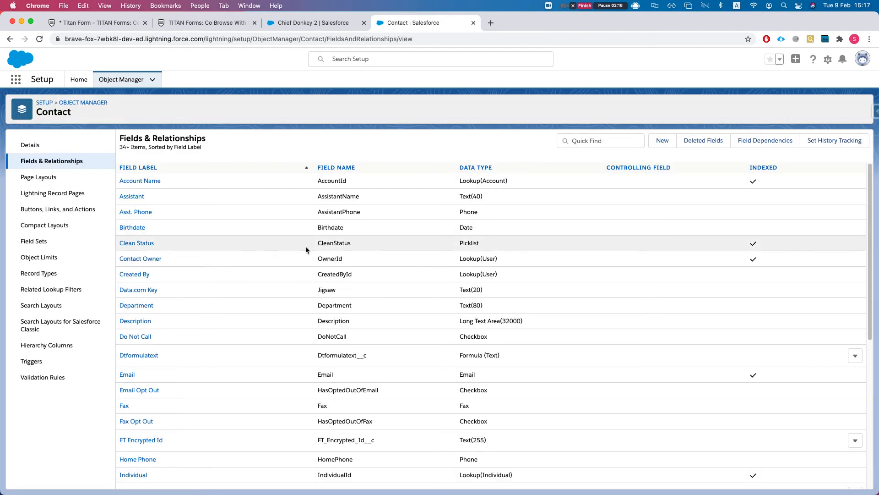
{"action": "left_click", "coordinate": [662, 141]}
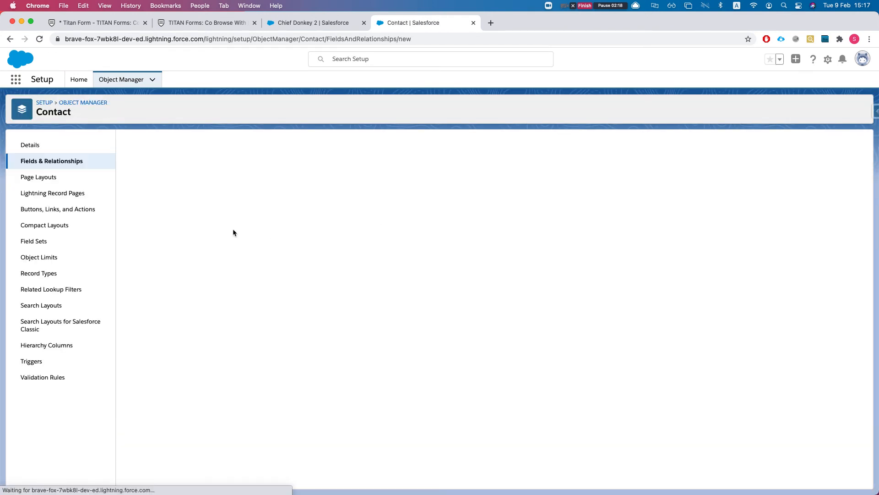
Find the URL data type on the page and choose it for the new custom field
{"action": "key", "text": "super+f"}
{"action": "type", "text": "ur"}
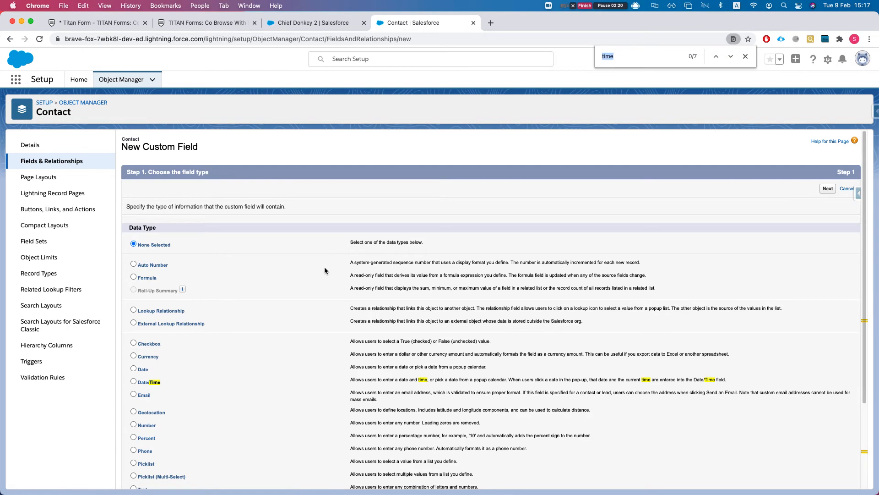
{"action": "type", "text": "l"}
{"action": "left_click", "coordinate": [137, 456]}
{"action": "left_click", "coordinate": [828, 478]}
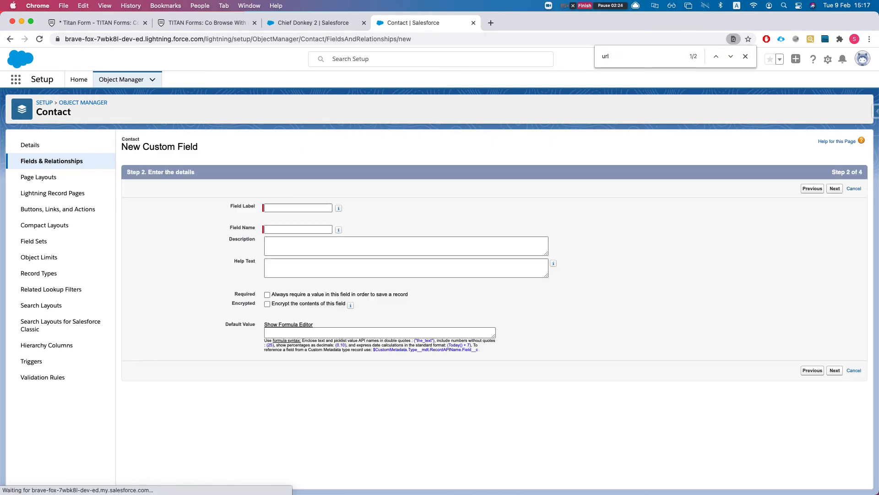
Label the URL field "Co-browsing url" and save it with the default field-level security, continuing to another new field
{"action": "left_click", "coordinate": [318, 208]}
{"action": "type", "text": "C"}
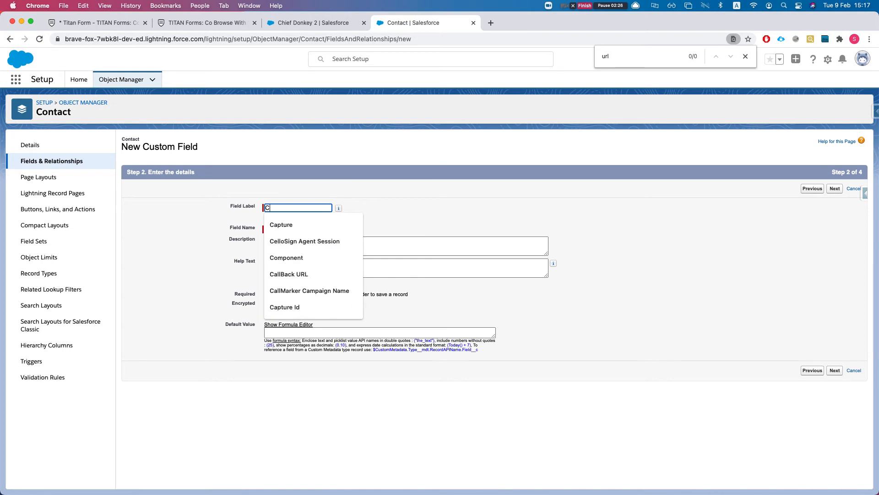
{"action": "type", "text": "o-browsingUR"}
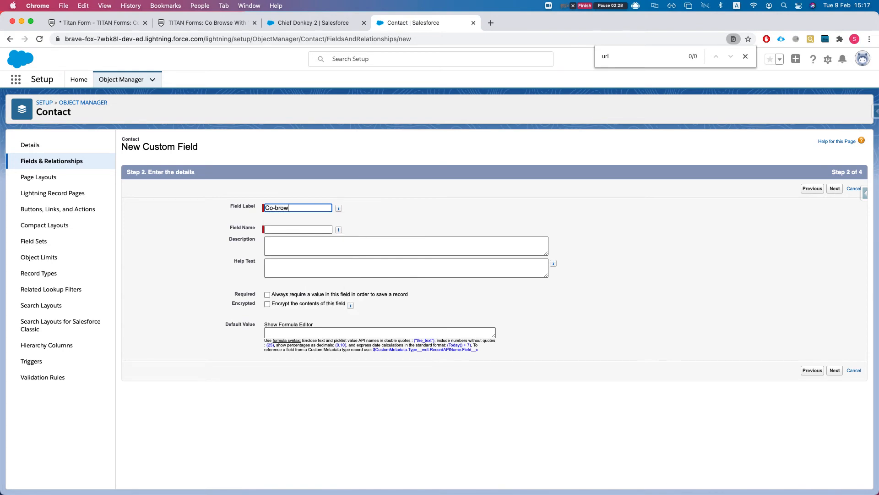
{"action": "key", "text": "BackSpace"}
{"action": "key", "text": "BackSpace"}
{"action": "key", "text": "BackSpace"}
{"action": "type", "text": "url"}
{"action": "left_click", "coordinate": [536, 186]}
{"action": "left_click", "coordinate": [835, 370]}
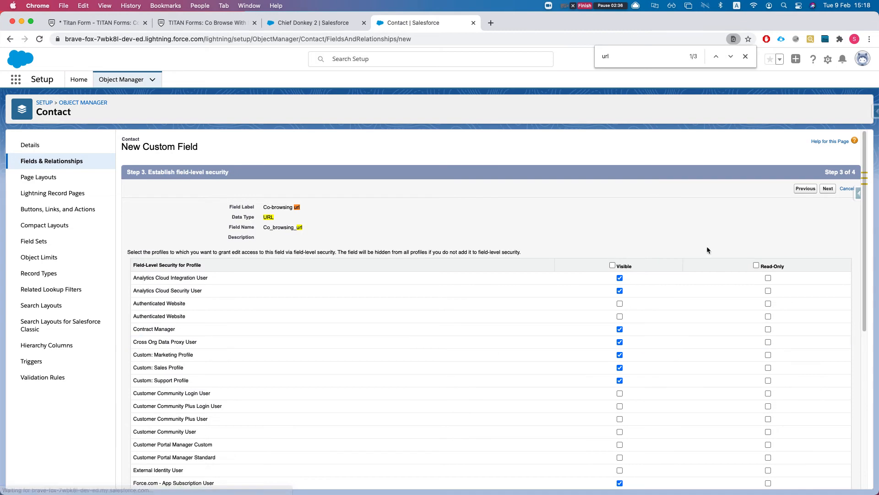
{"action": "left_click", "coordinate": [828, 188]}
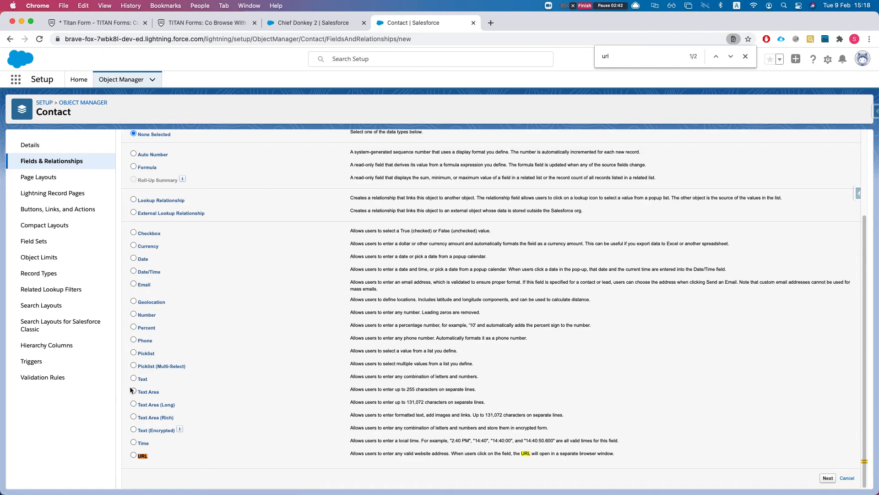
Choose the Text data type for the second custom field and label it "Co-browsing passcode"
{"action": "left_click", "coordinate": [133, 378]}
{"action": "left_click", "coordinate": [828, 478]}
{"action": "left_click", "coordinate": [281, 208]}
{"action": "type", "text": "Co"}
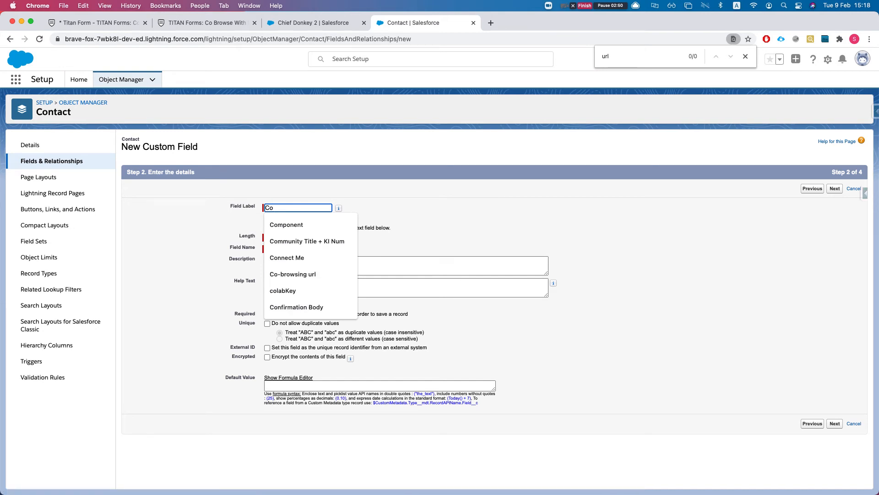
{"action": "left_click", "coordinate": [303, 207]}
{"action": "type", "text": "-browsing url"}
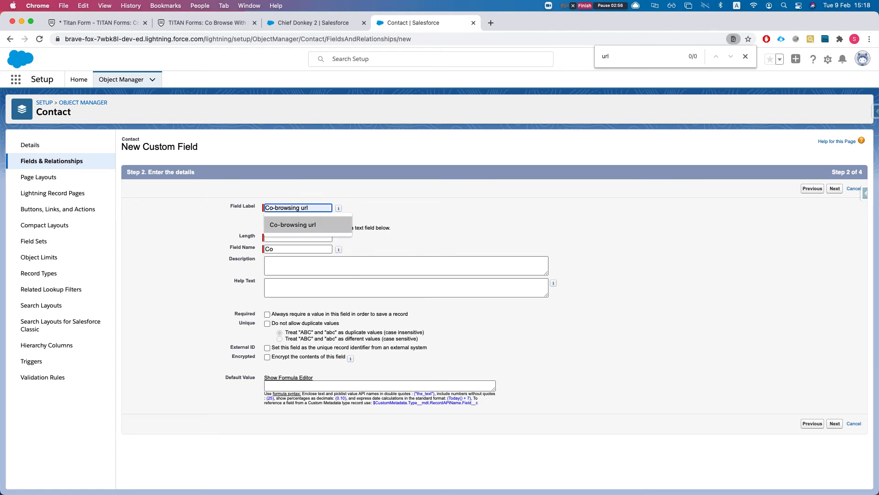
{"action": "key", "text": "BackSpace"}
{"action": "type", "text": "passcode"}
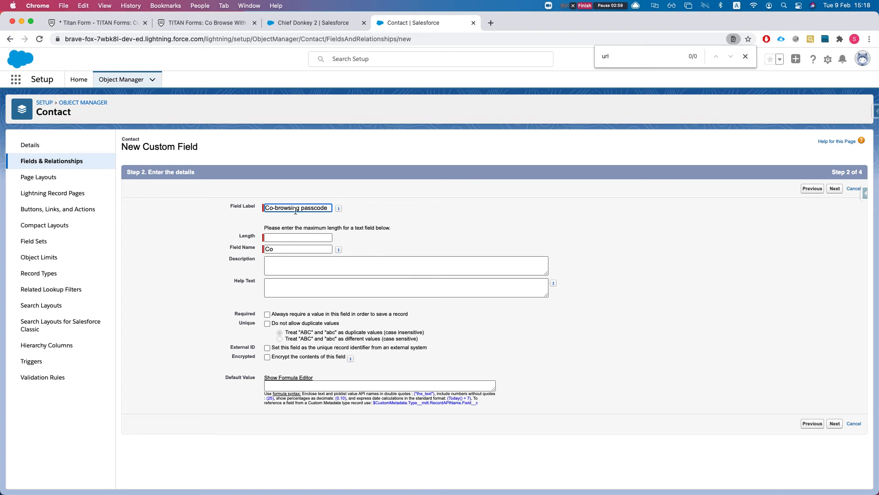
Clear the incomplete field name and regenerate it from the label as Co_browsing_passcode
{"action": "left_click", "coordinate": [287, 249]}
{"action": "key", "text": "super+a"}
{"action": "key", "text": "BackSpace"}
{"action": "left_click", "coordinate": [294, 207]}
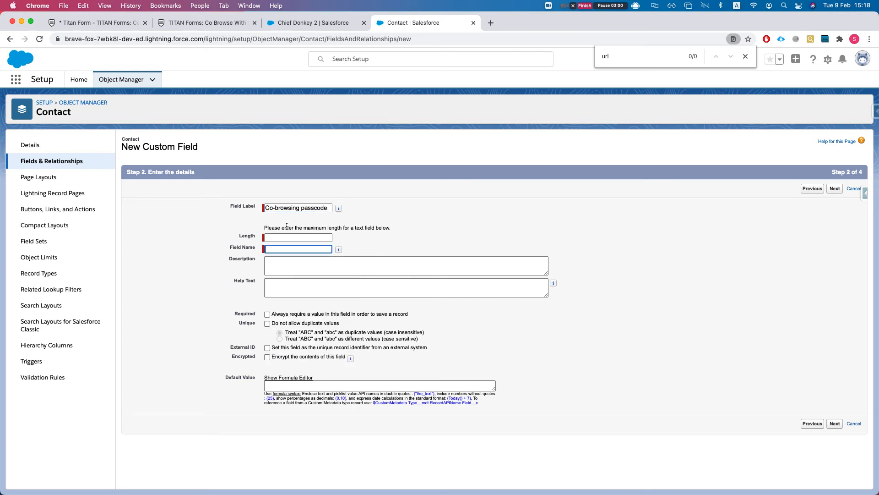
{"action": "left_click", "coordinate": [386, 228]}
Set the text field's length to 10 and save it with the default security and all Contact page layouts
{"action": "left_click", "coordinate": [318, 236]}
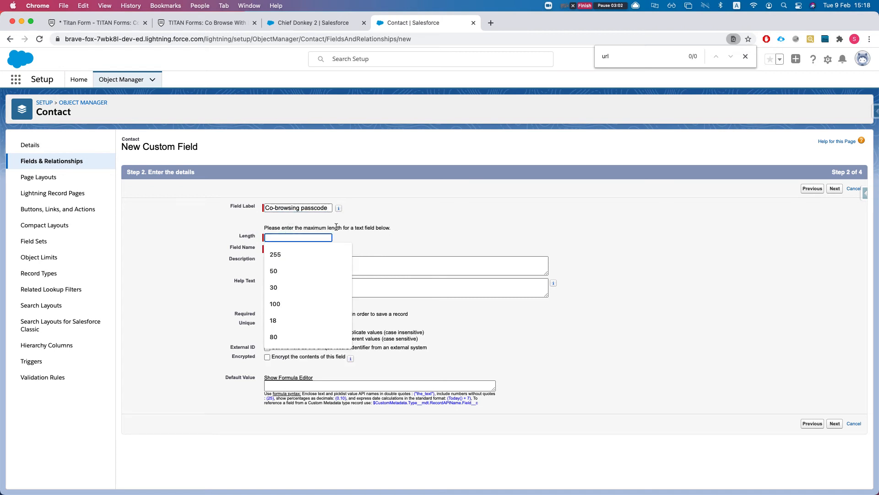
{"action": "type", "text": "10"}
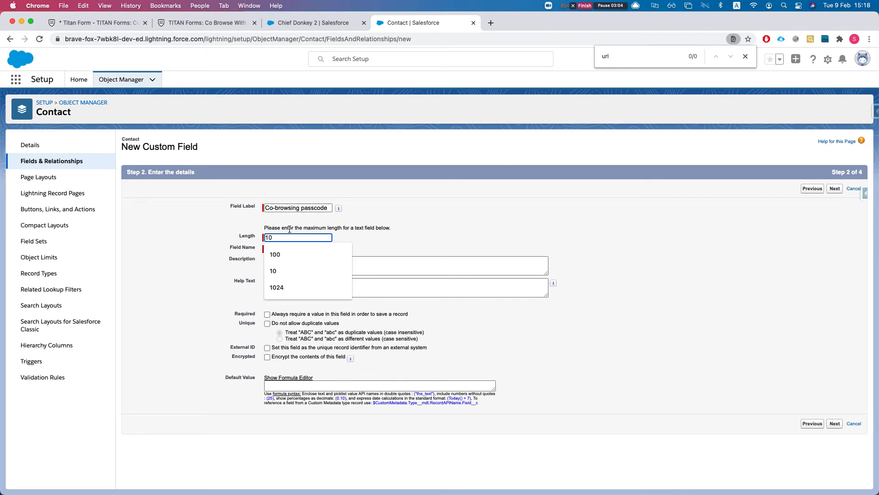
{"action": "left_click", "coordinate": [810, 383]}
{"action": "left_click", "coordinate": [835, 423]}
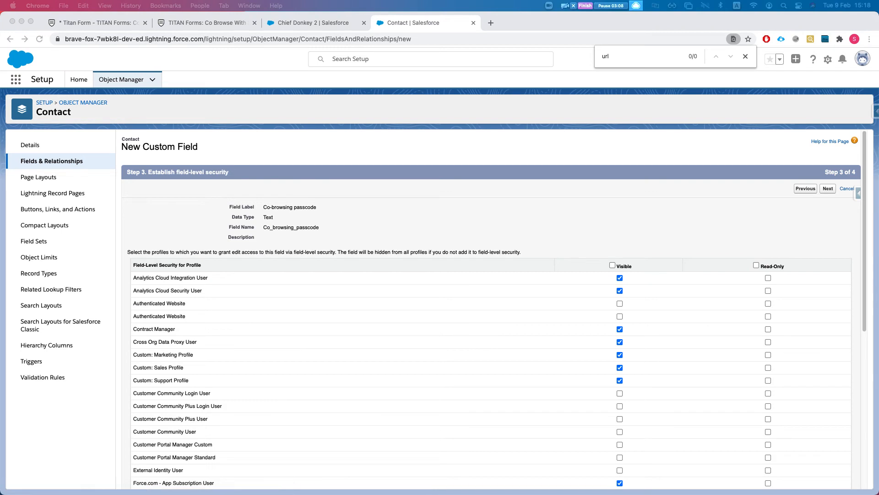
{"action": "left_click", "coordinate": [827, 188]}
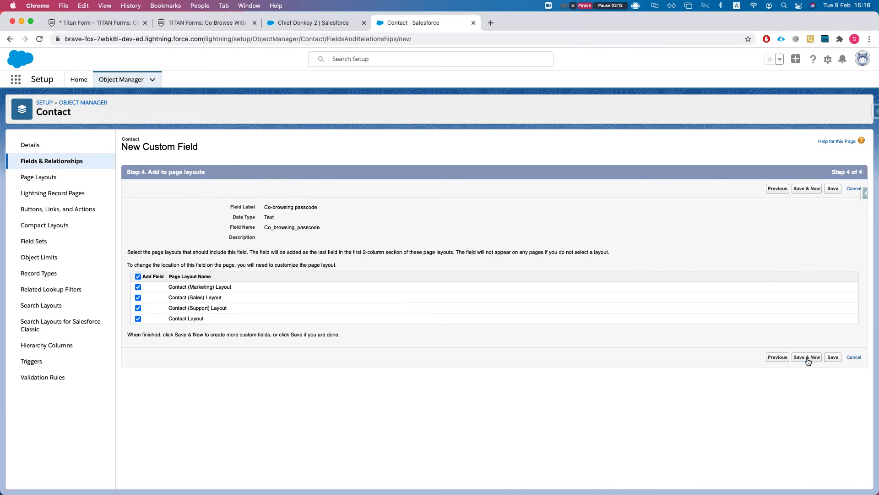
{"action": "left_click", "coordinate": [833, 357]}
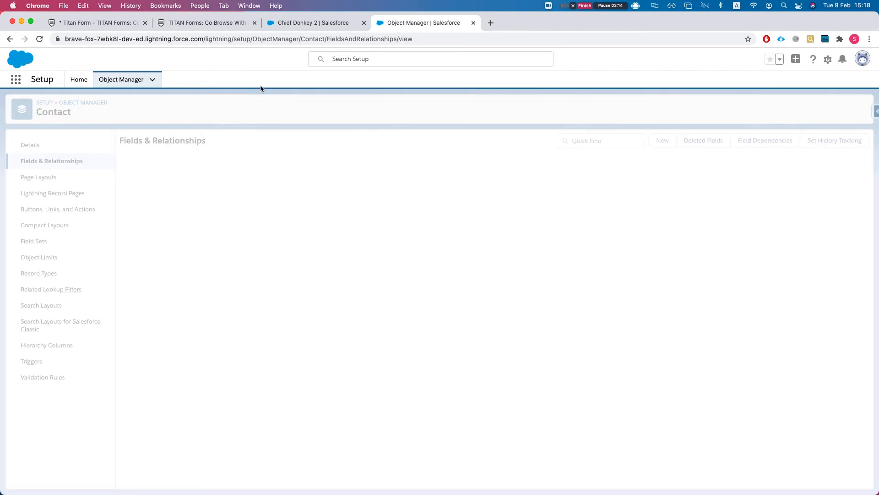
Switch to the Titan form editor and apply the open co-browsing settings
{"action": "left_click", "coordinate": [208, 26]}
{"action": "left_click", "coordinate": [110, 23]}
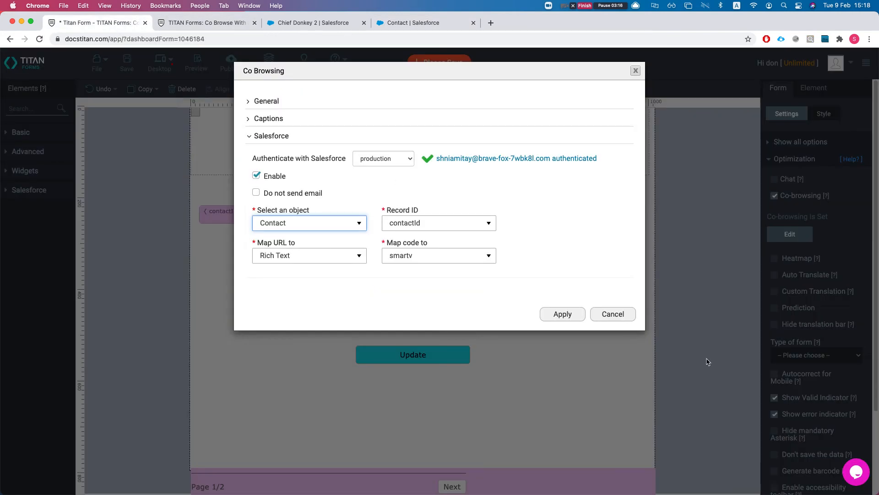
{"action": "left_click", "coordinate": [564, 312]}
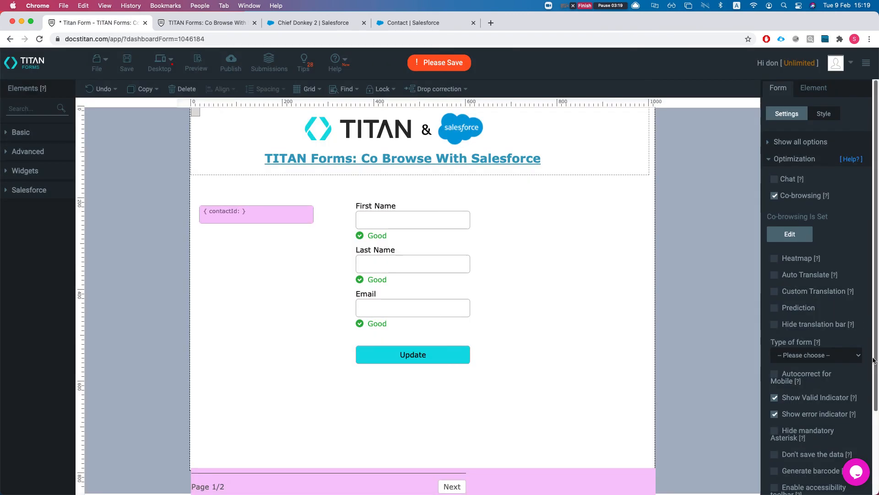
Refresh the Salesforce cache from the form's Get From Salesforce settings, closing them without applying changes
{"action": "left_click", "coordinate": [786, 159]}
{"action": "left_click", "coordinate": [796, 227]}
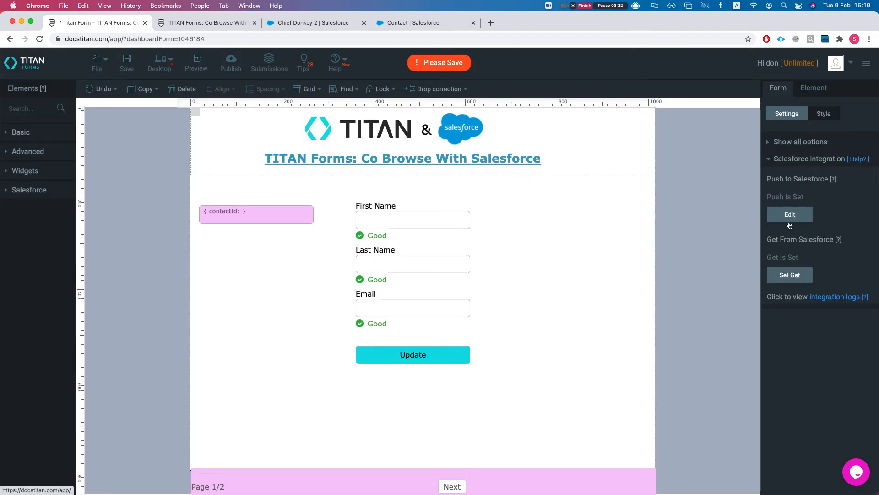
{"action": "left_click", "coordinate": [800, 279]}
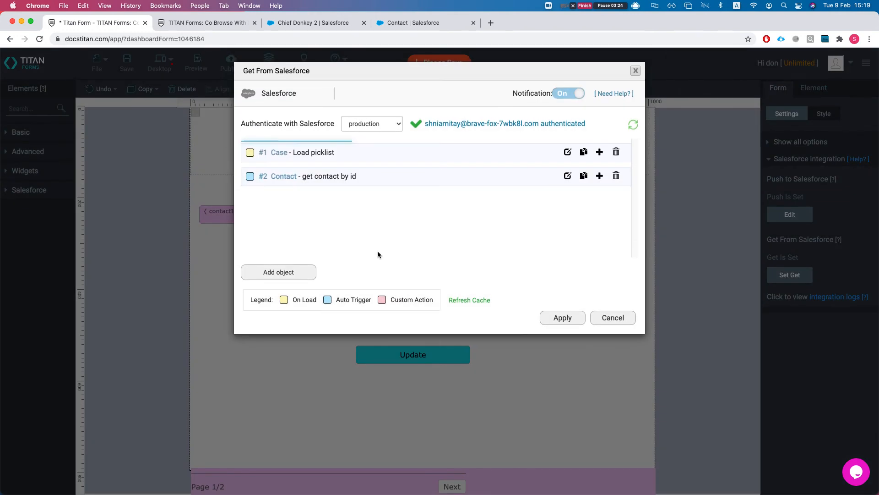
{"action": "left_click", "coordinate": [483, 304]}
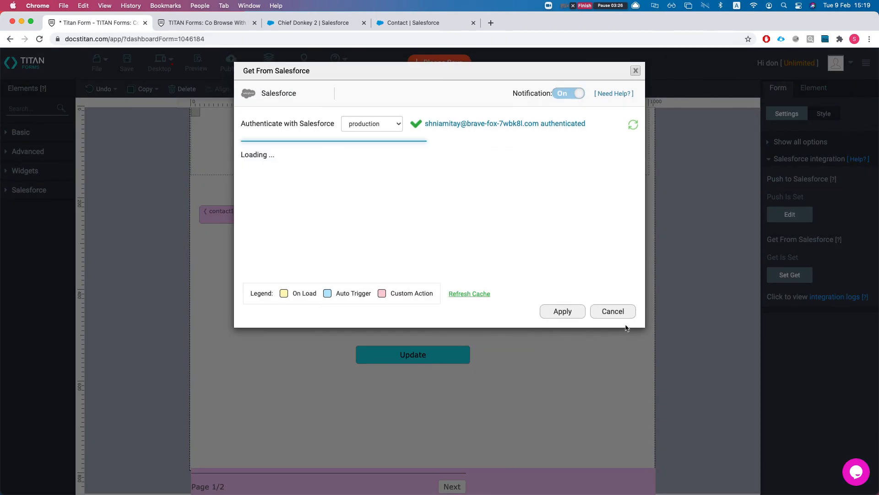
{"action": "left_click", "coordinate": [612, 318]}
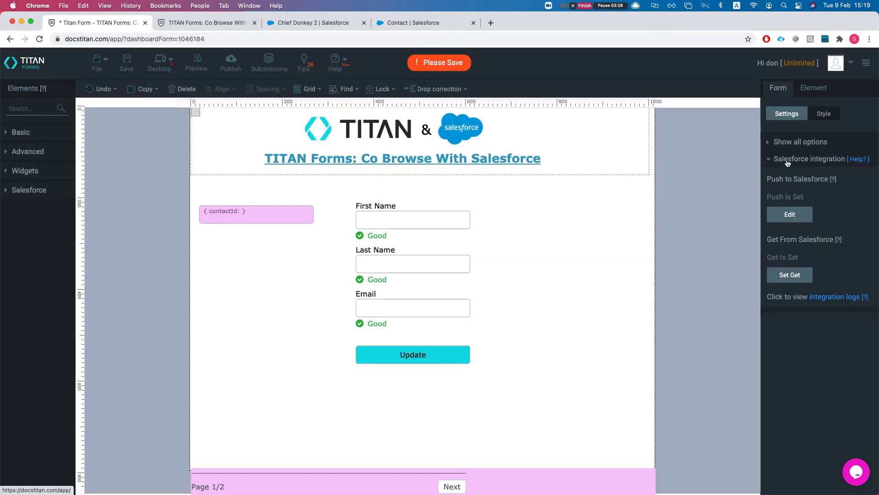
Reopen the form's co-browsing Salesforce settings and map the URL to the Co-browsing url field
{"action": "left_click", "coordinate": [789, 142]}
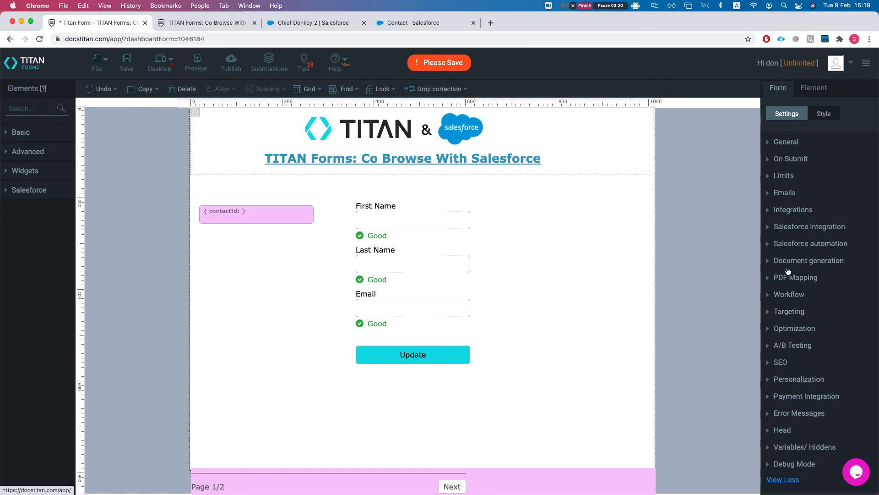
{"action": "left_click", "coordinate": [796, 336]}
{"action": "left_click", "coordinate": [789, 235]}
{"action": "left_click", "coordinate": [297, 140]}
{"action": "left_click", "coordinate": [303, 256]}
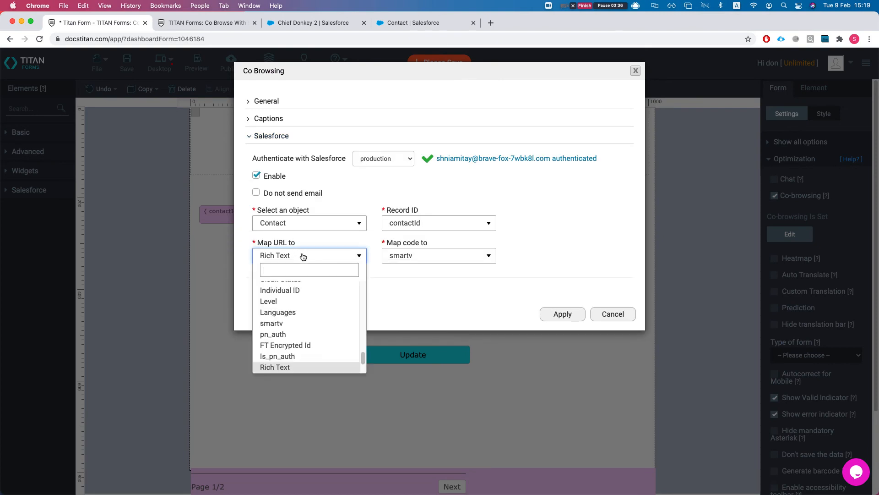
{"action": "type", "text": "co-"}
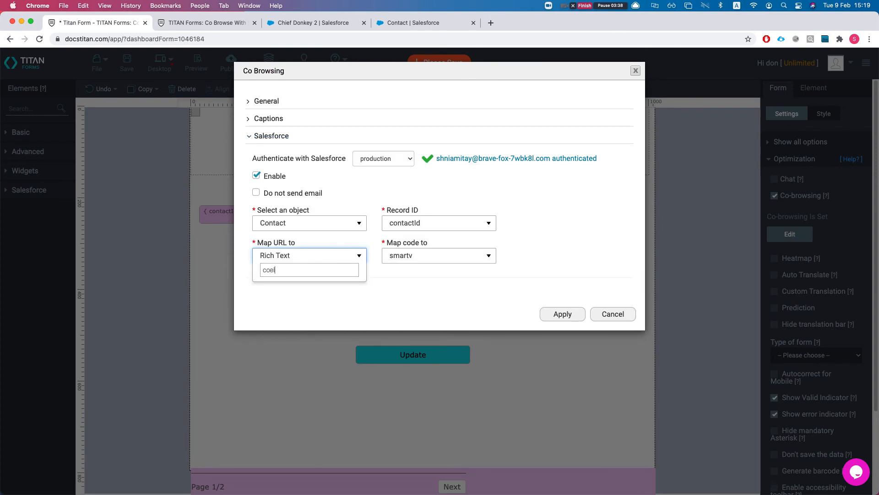
{"action": "key", "text": "Return"}
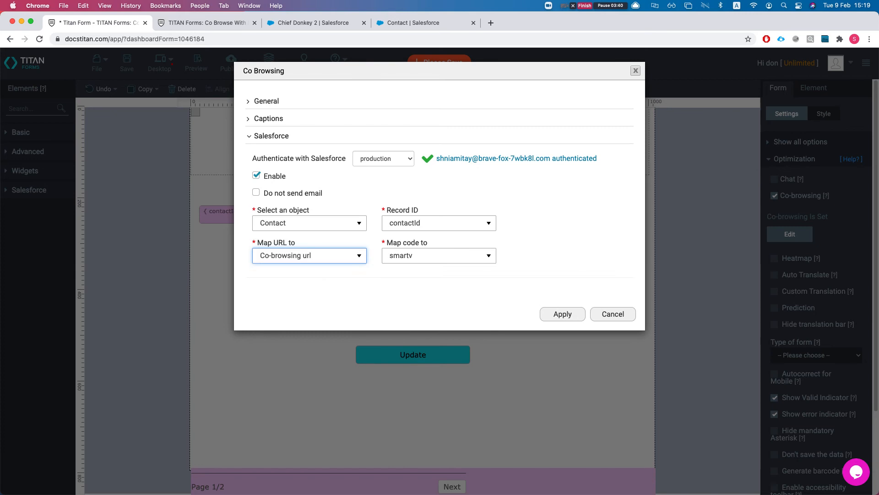
Map the co-browsing code to the Co-browsing passcode field
{"action": "left_click", "coordinate": [442, 254]}
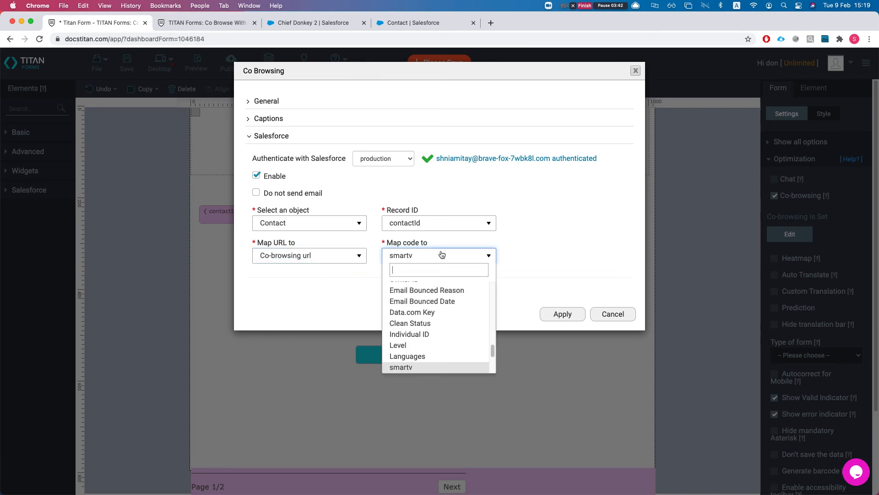
{"action": "type", "text": "co"}
{"action": "scroll", "coordinate": [435, 316], "scroll_direction": "up", "scroll_amount": 3}
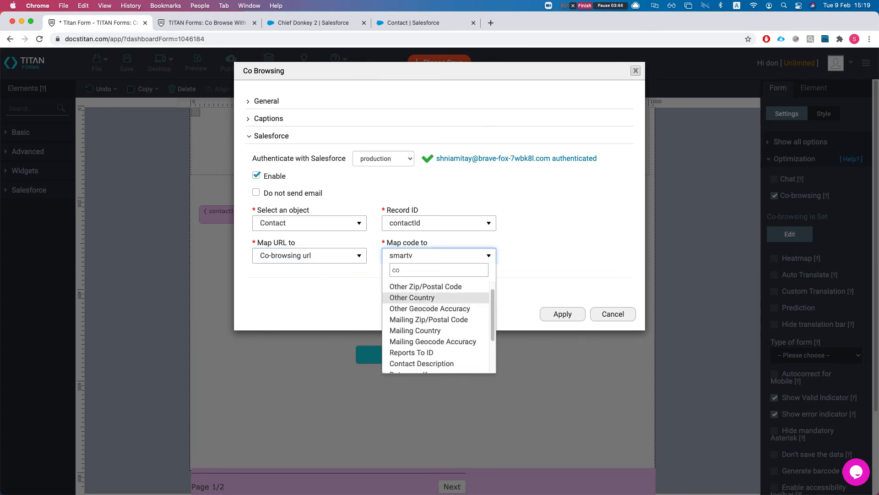
{"action": "type", "text": "-"}
{"action": "key", "text": "Down"}
{"action": "key", "text": "Return"}
{"action": "left_click", "coordinate": [580, 213]}
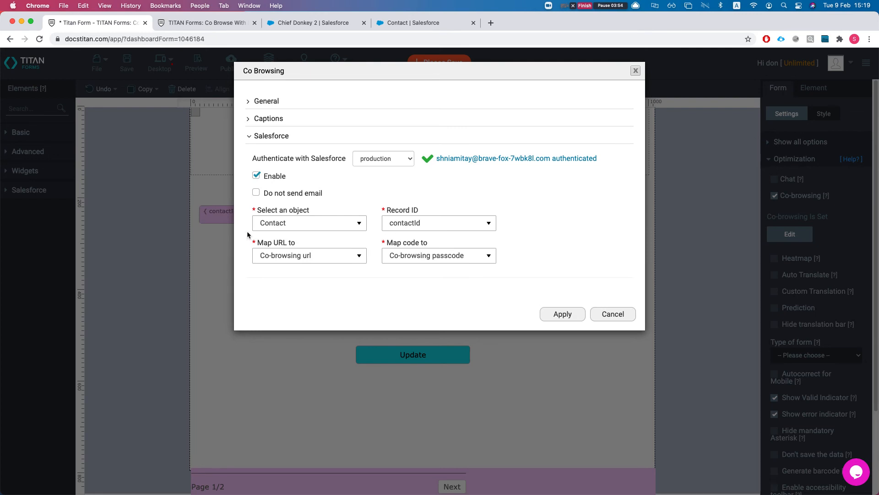
Apply the completed co-browsing field mapping and save the form
{"action": "left_click", "coordinate": [427, 226]}
{"action": "left_click", "coordinate": [422, 254]}
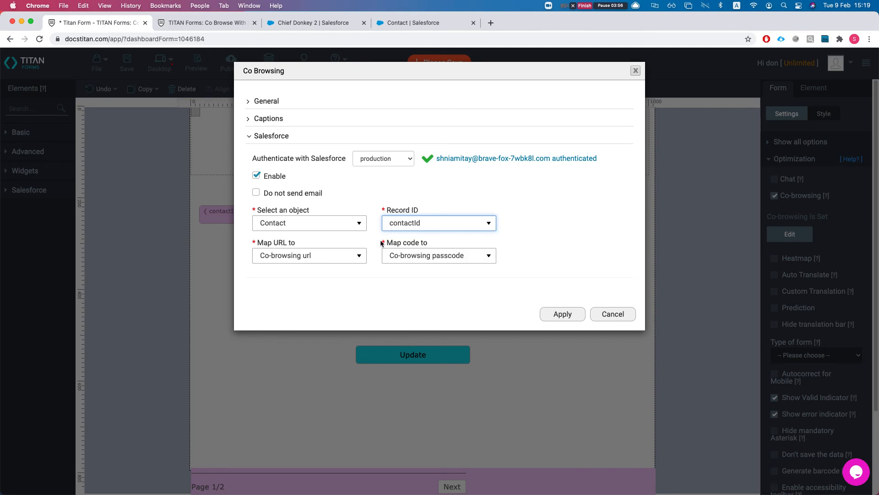
{"action": "left_click", "coordinate": [415, 224]}
{"action": "left_click", "coordinate": [398, 256]}
{"action": "left_click", "coordinate": [543, 312]}
{"action": "left_click", "coordinate": [126, 69]}
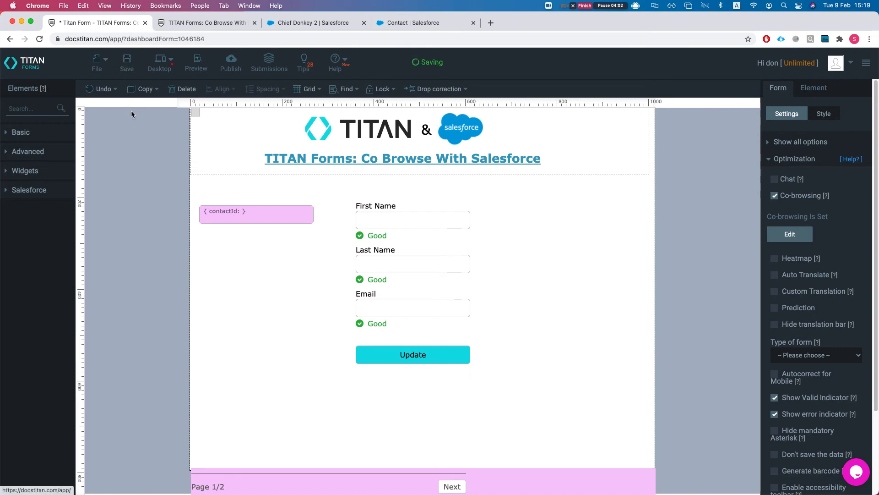
Reload the published co-browse form so it uses the saved settings
{"action": "left_click", "coordinate": [206, 22]}
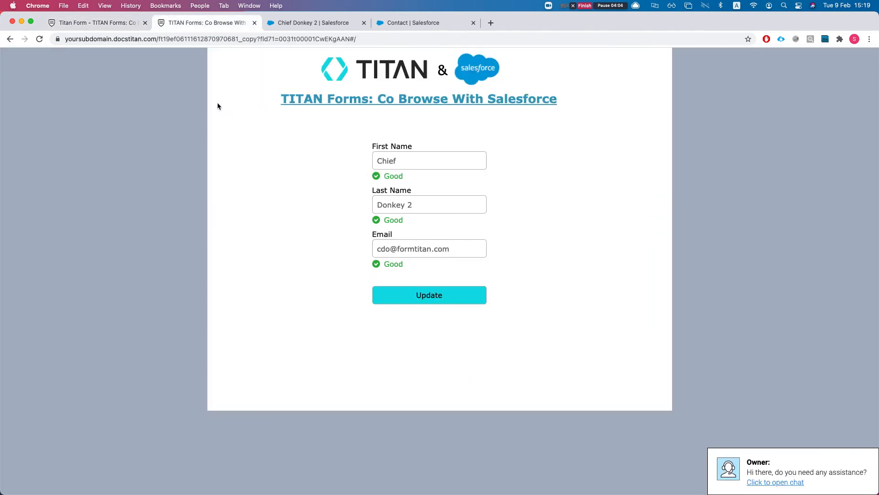
{"action": "key", "text": "super+r"}
{"action": "left_click", "coordinate": [321, 24]}
{"action": "left_click", "coordinate": [197, 24]}
Reload the Salesforce contact record and examine the two co-browsing fields in its details
{"action": "left_click", "coordinate": [311, 23]}
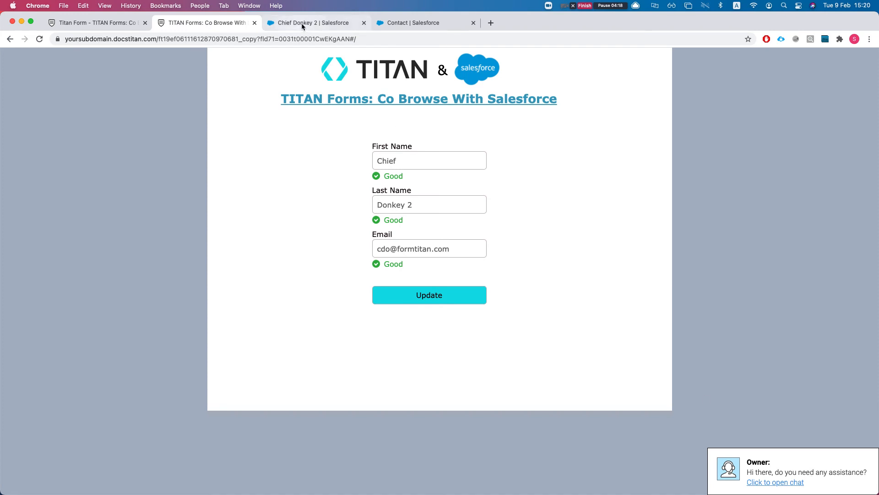
{"action": "key", "text": "super+r"}
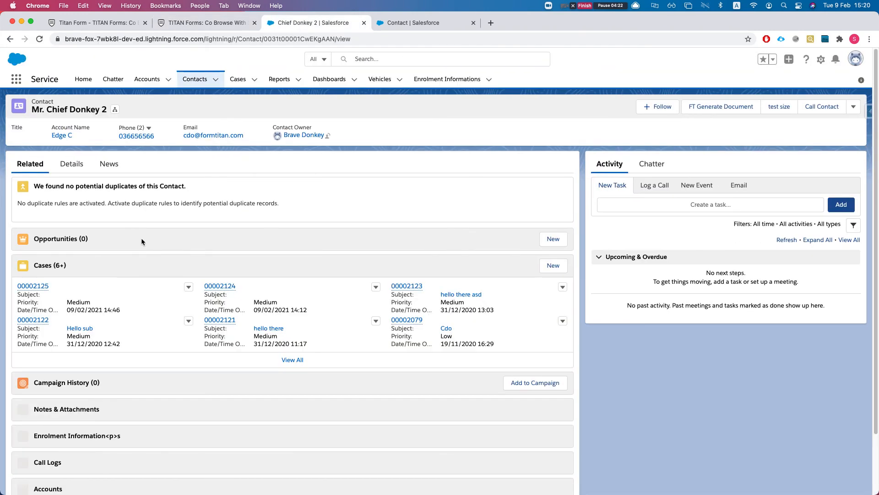
{"action": "left_click", "coordinate": [71, 164]}
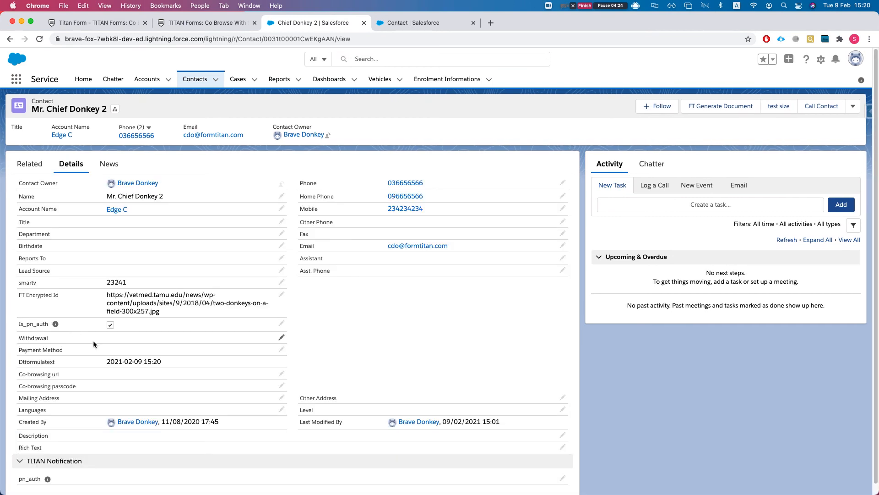
{"action": "scroll", "coordinate": [52, 371], "scroll_direction": "down", "scroll_amount": 1}
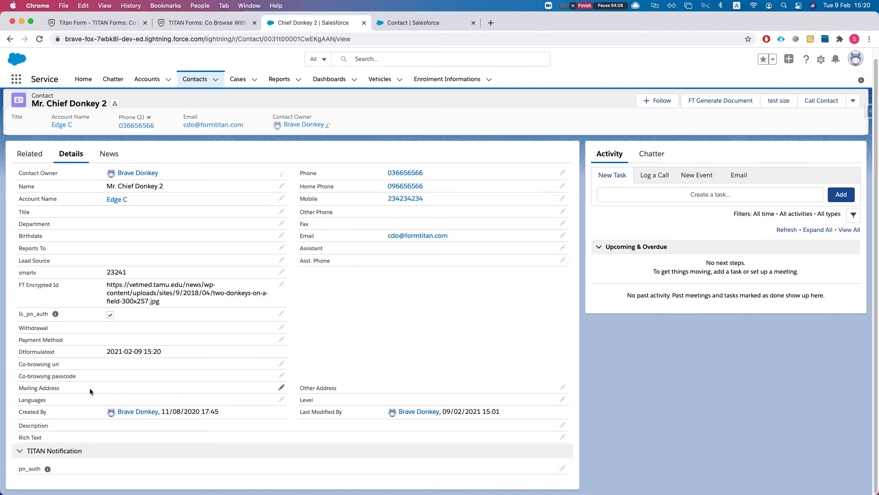
{"action": "left_click_drag", "start_coordinate": [22, 375], "coordinate": [57, 364]}
Request chat assistance from the published form, and reload the contact's details to view the co-browsing URL and passcode
{"action": "left_click", "coordinate": [206, 22]}
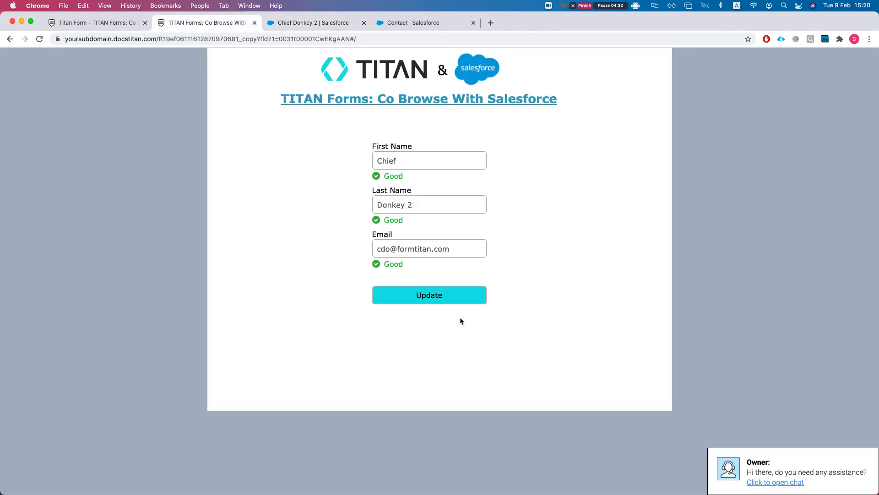
{"action": "left_click", "coordinate": [774, 482]}
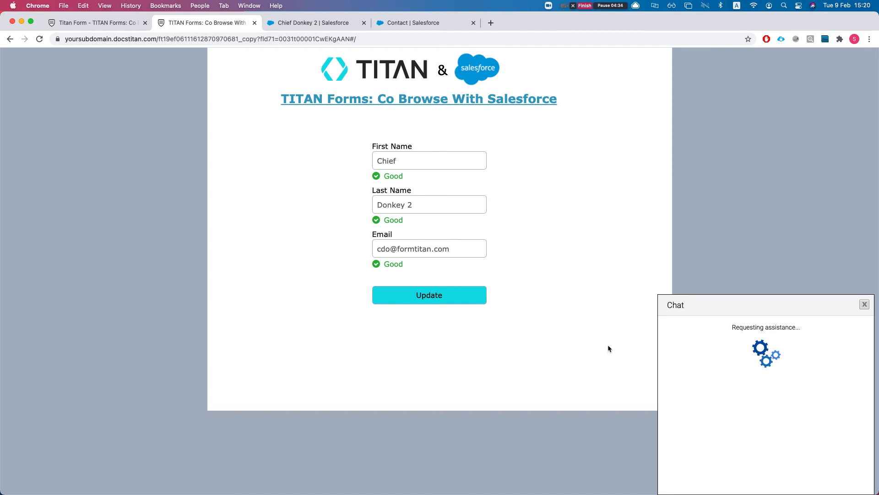
{"action": "left_click", "coordinate": [300, 23]}
{"action": "key", "text": "super+r"}
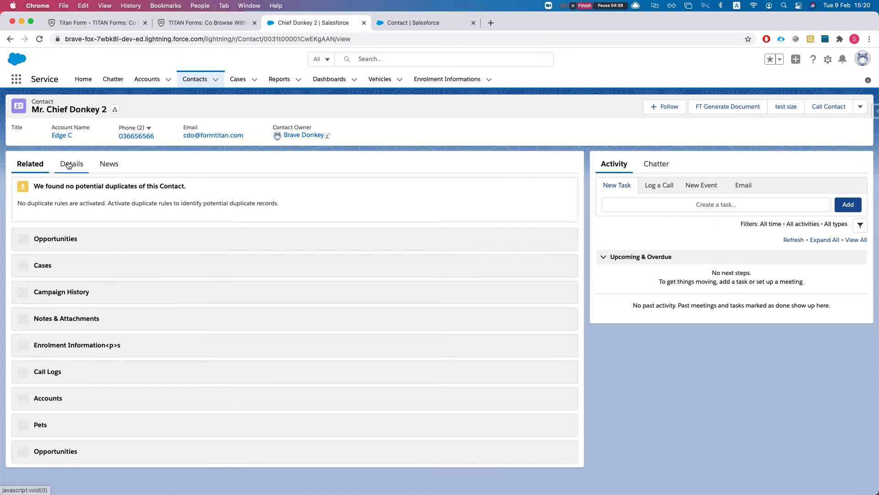
{"action": "left_click", "coordinate": [68, 164]}
{"action": "scroll", "coordinate": [66, 341], "scroll_direction": "down", "scroll_amount": 2}
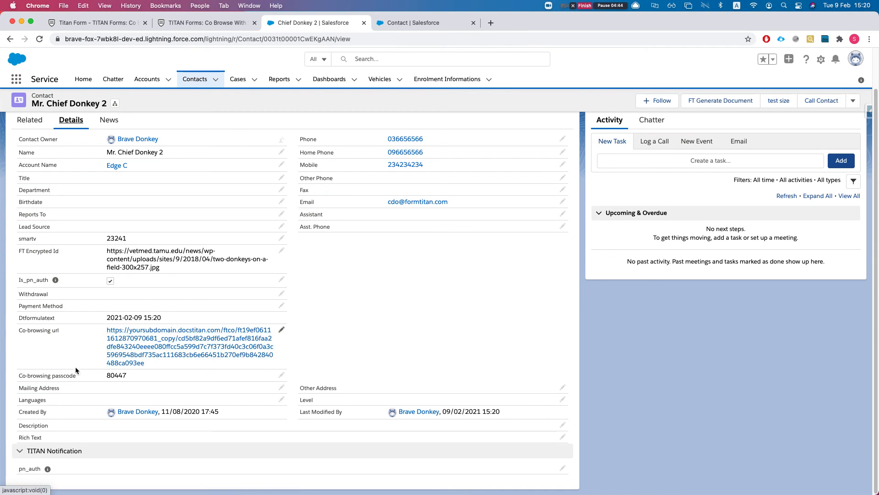
Open the contact's co-browsing URL and tile it as a separate window beside the Salesforce record
{"action": "left_click", "coordinate": [151, 346]}
{"action": "left_click_drag", "start_coordinate": [396, 24], "coordinate": [411, 78]}
{"action": "key", "text": "ctrl+alt+Right"}
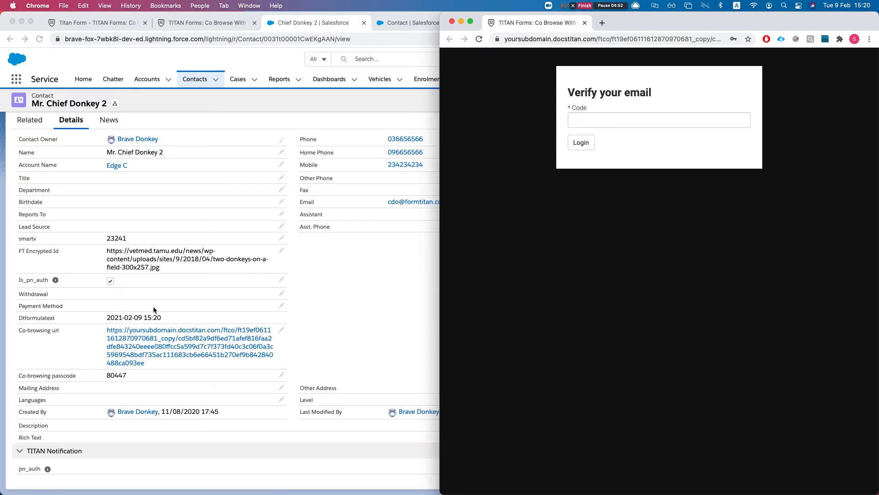
Copy the co-browsing passcode from the contact record, paste it into the verification Code field and log in
{"action": "double_click", "coordinate": [123, 377]}
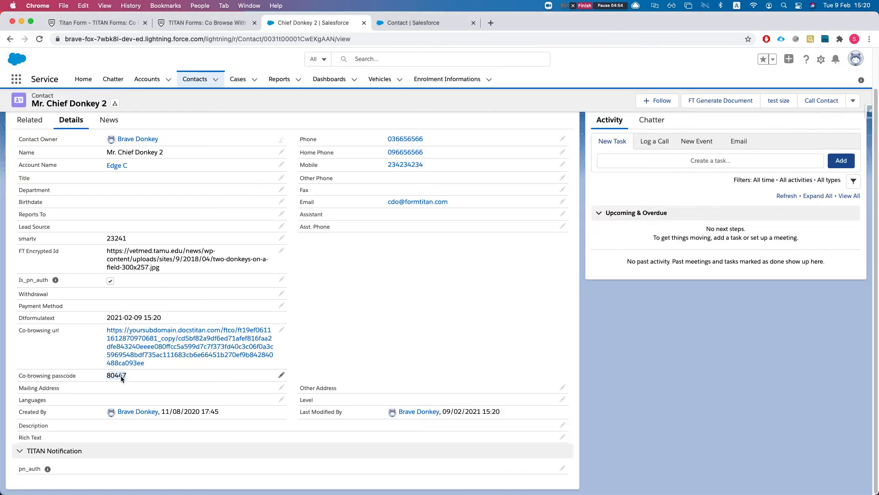
{"action": "double_click", "coordinate": [174, 365]}
{"action": "key", "text": "super+c"}
{"action": "key", "text": "ctrl+Up"}
{"action": "left_click", "coordinate": [589, 141]}
{"action": "left_click", "coordinate": [586, 121]}
{"action": "key", "text": "super+v"}
{"action": "left_click", "coordinate": [581, 143]}
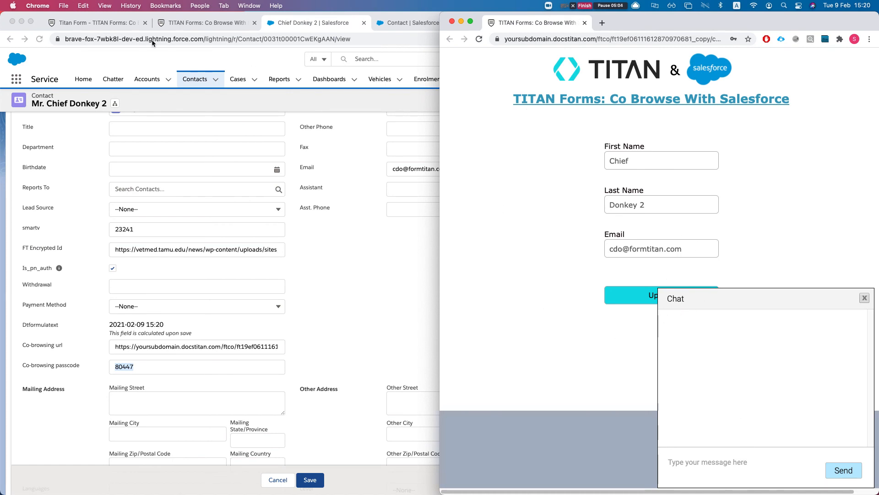
Tile the customer's form beside the support window and append "s" to the First Name in the support session
{"action": "left_click", "coordinate": [215, 23]}
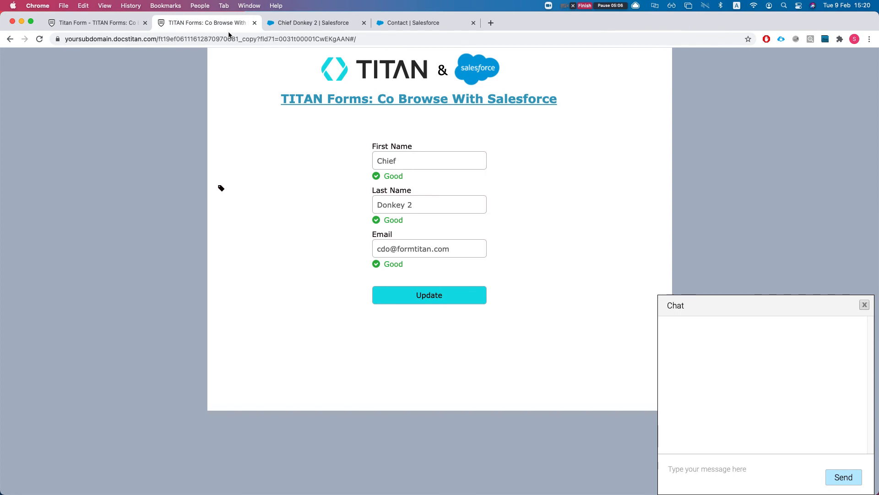
{"action": "key", "text": "alt+super+Left"}
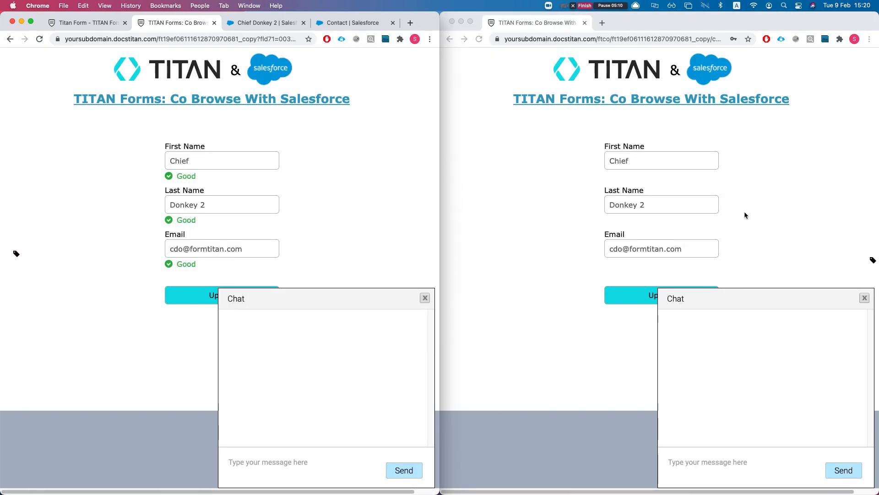
{"action": "left_click", "coordinate": [591, 156]}
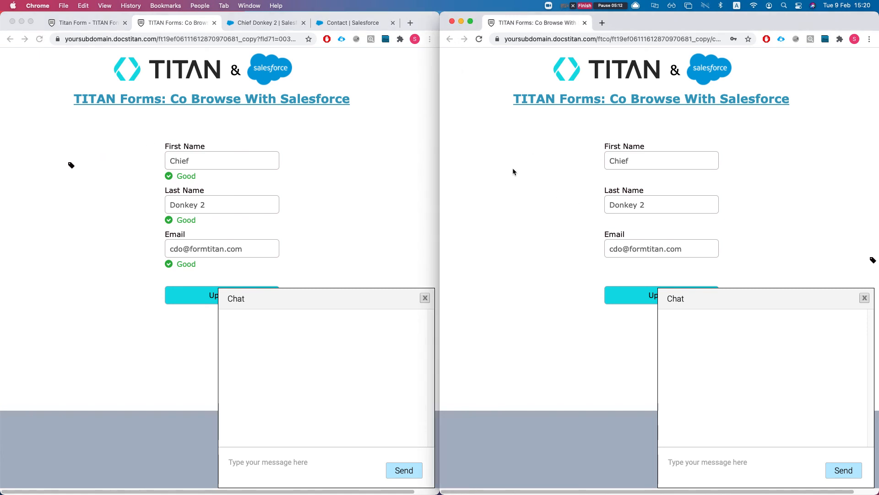
{"action": "left_click", "coordinate": [681, 161]}
{"action": "type", "text": "s"}
{"action": "left_click", "coordinate": [194, 164]}
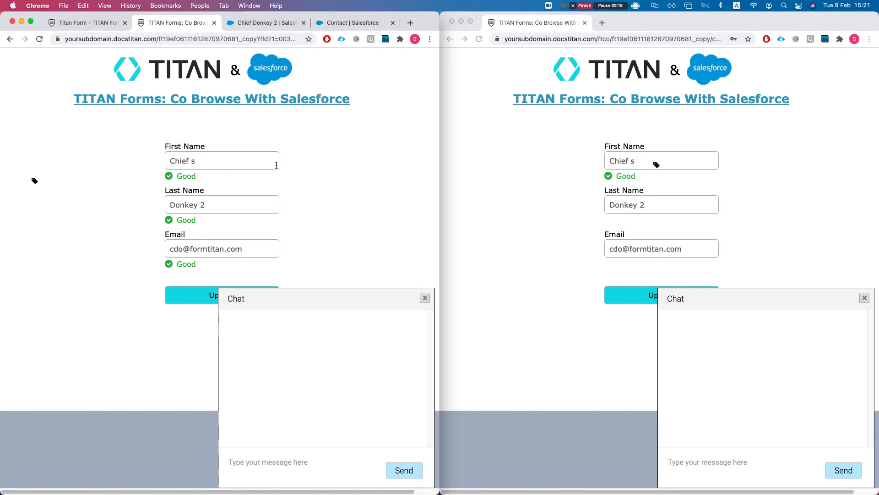
{"action": "left_click", "coordinate": [646, 159]}
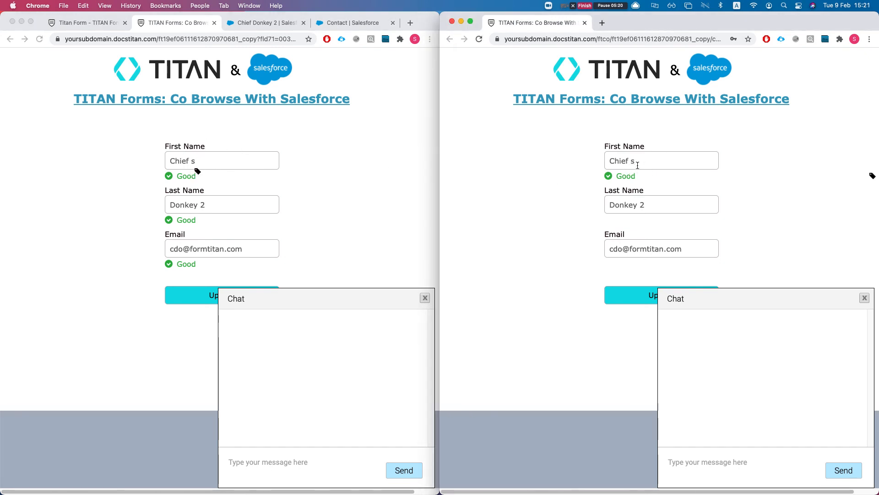
Send the chat message "hi" from the support window
{"action": "left_click", "coordinate": [728, 469]}
{"action": "type", "text": "f"}
{"action": "key", "text": "BackSpace"}
{"action": "type", "text": "fhj"}
{"action": "key", "text": "BackSpace"}
{"action": "key", "text": "BackSpace"}
{"action": "key", "text": "BackSpace"}
{"action": "type", "text": "hjell"}
{"action": "key", "text": "BackSpace"}
{"action": "key", "text": "BackSpace"}
{"action": "key", "text": "BackSpace"}
{"action": "key", "text": "BackSpace"}
{"action": "key", "text": "BackSpace"}
{"action": "type", "text": "hj"}
{"action": "key", "text": "BackSpace"}
{"action": "key", "text": "BackSpace"}
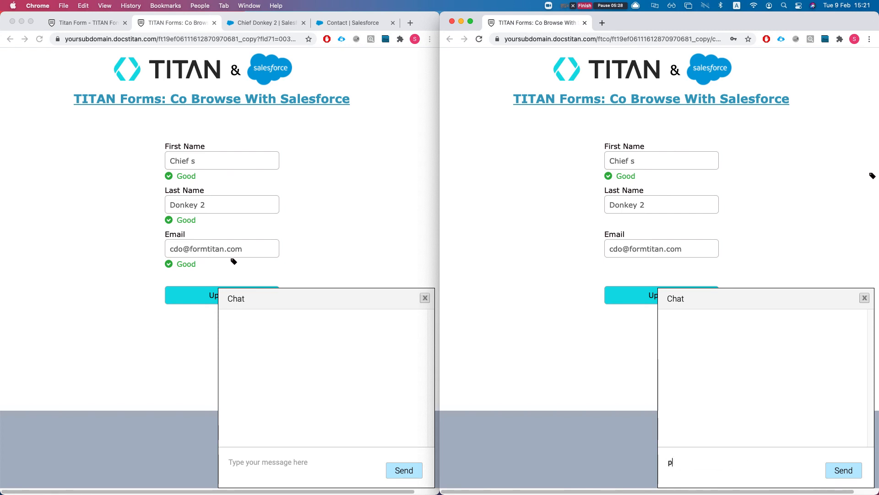
Send the chat message "please click update" from the support window
{"action": "type", "text": "please click"}
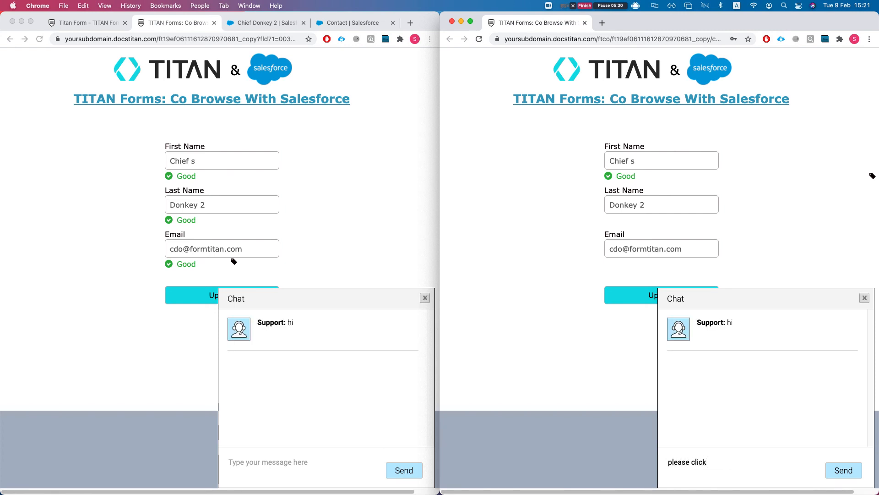
{"action": "key", "text": "BackSpace"}
{"action": "key", "text": "BackSpace"}
{"action": "key", "text": "BackSpace"}
{"action": "key", "text": "Return"}
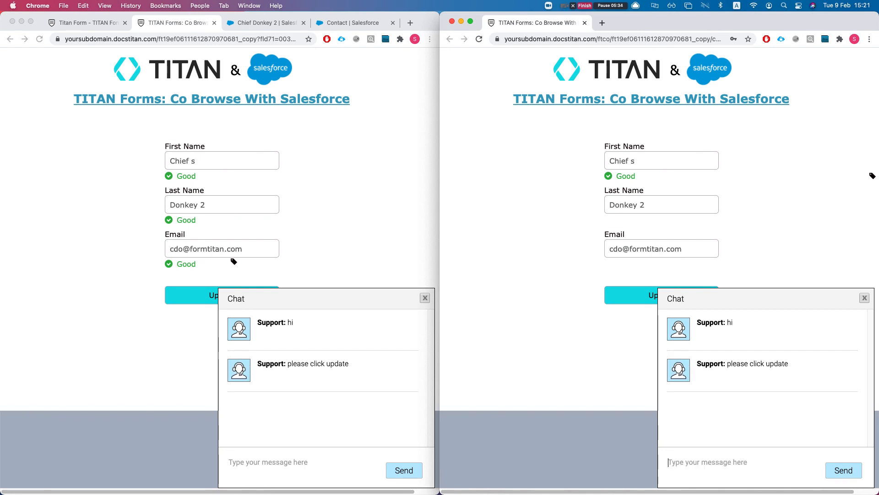
Change the number at the end of the Last Name to 5 in the customer's form and submit the update
{"action": "left_click", "coordinate": [146, 301]}
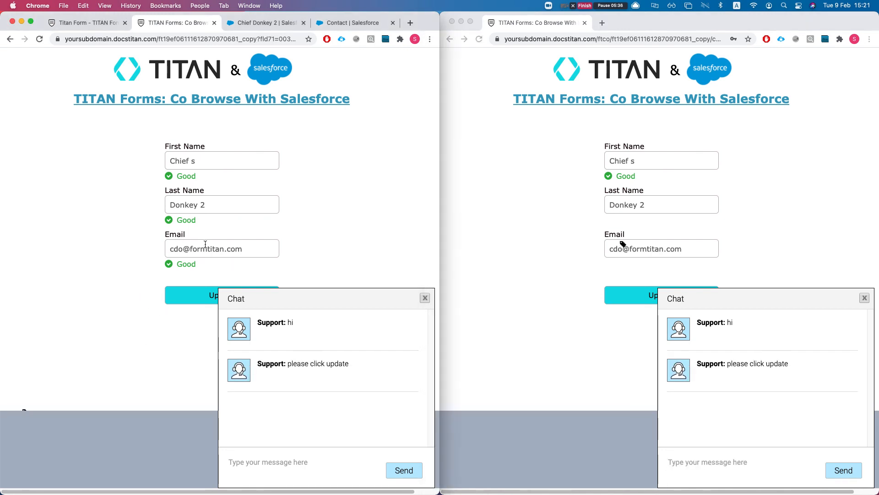
{"action": "left_click", "coordinate": [208, 209]}
{"action": "key", "text": "BackSpace"}
{"action": "key", "text": "BackSpace"}
{"action": "left_click", "coordinate": [206, 292]}
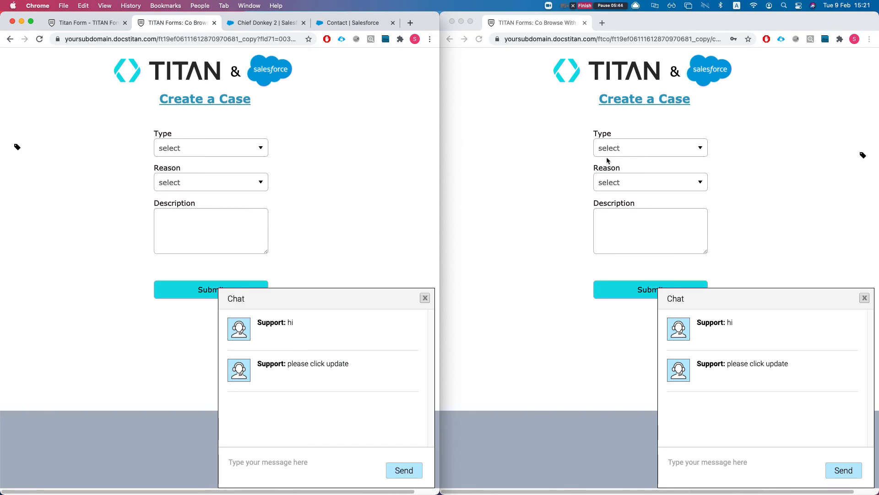
Fill in the case form from the support session with Type Structural, Reason Performance and Description "sdfsdfsdf sdf sdfsd fdsf"
{"action": "left_click", "coordinate": [618, 154]}
{"action": "left_click", "coordinate": [618, 154]}
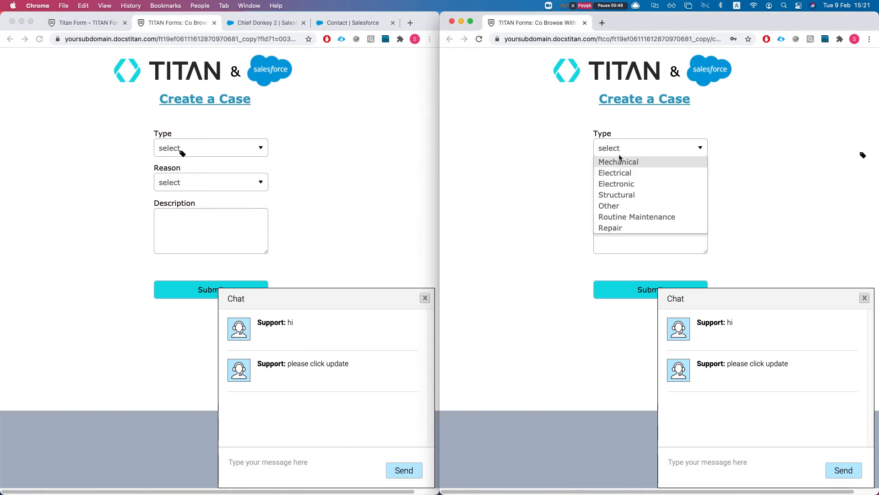
{"action": "left_click", "coordinate": [618, 195]}
{"action": "left_click", "coordinate": [625, 181]}
{"action": "left_click", "coordinate": [618, 218]}
{"action": "left_click", "coordinate": [618, 219]}
{"action": "type", "text": "sdfsdfsdf "}
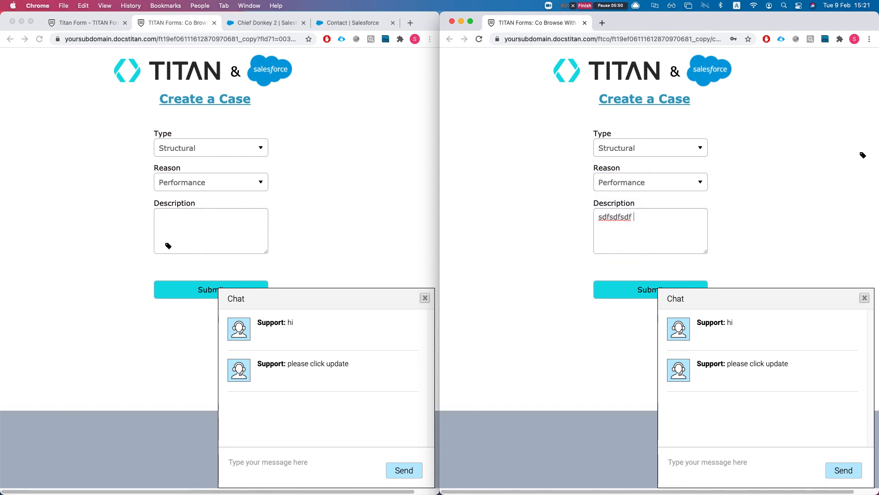
{"action": "type", "text": "sdf sdfsd fdsf"}
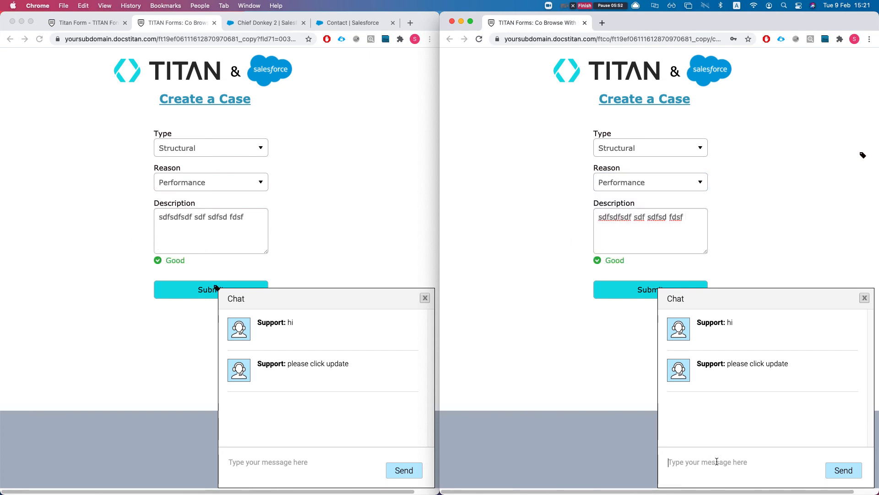
Send the chat message "please click submit" from the support window
{"action": "left_click", "coordinate": [717, 461]}
{"action": "type", "text": "please click submit"}
{"action": "key", "text": "Return"}
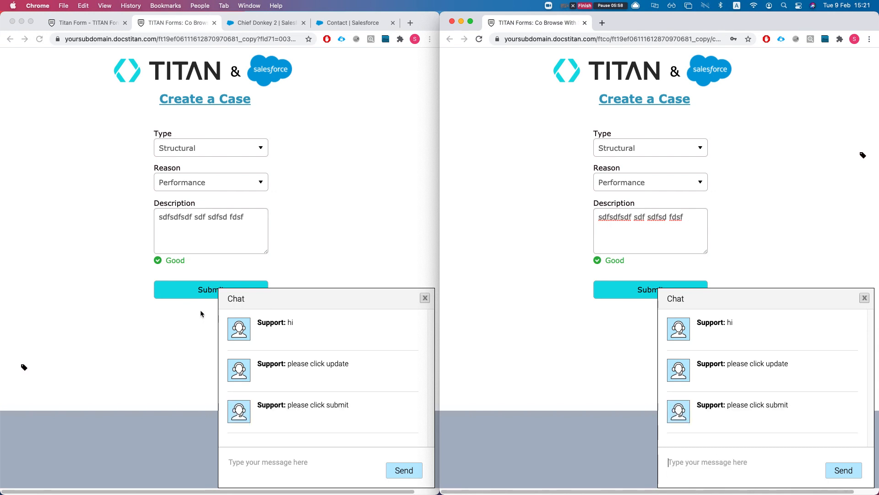
Submit the completed case form from the customer's window
{"action": "left_click", "coordinate": [193, 292]}
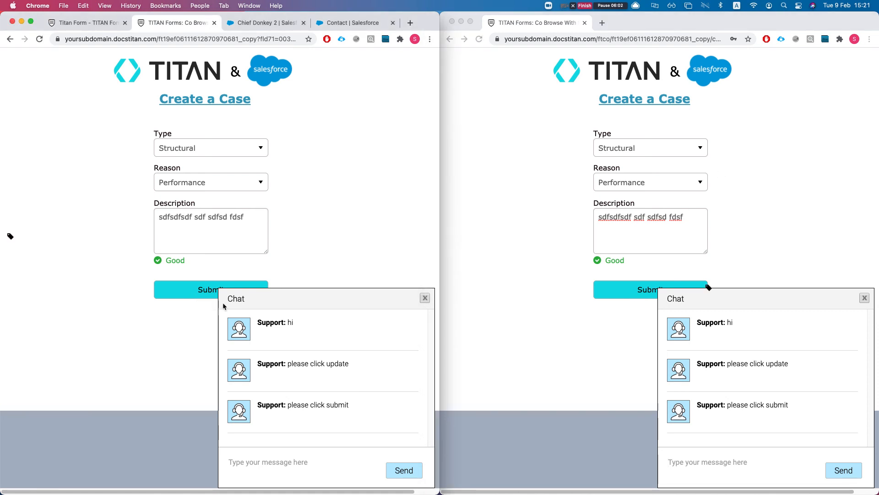
{"action": "left_click", "coordinate": [185, 292]}
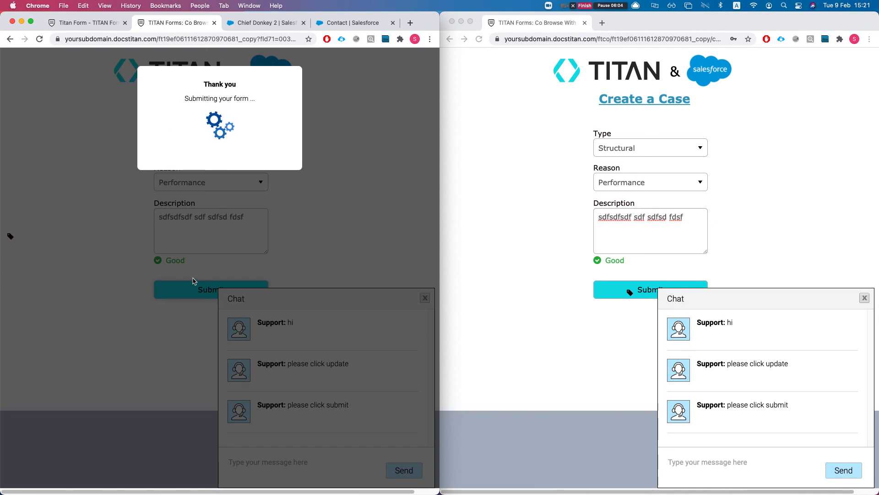
{"action": "left_click", "coordinate": [220, 116]}
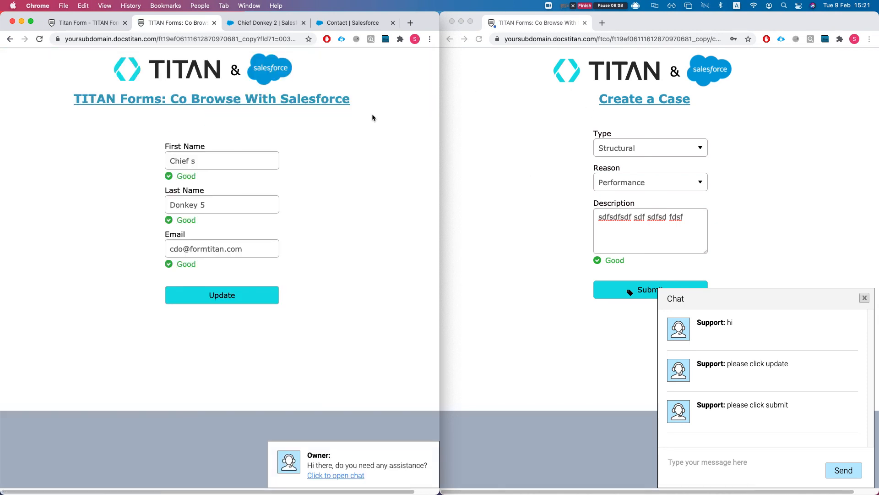
Close the support session window and reload the contact record in Salesforce in an enlarged window
{"action": "left_click", "coordinate": [498, 152]}
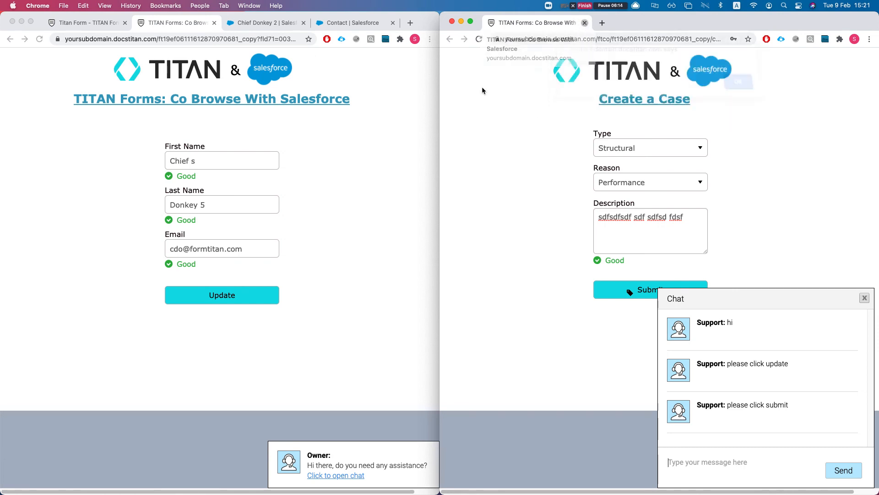
{"action": "left_click", "coordinate": [586, 23]}
{"action": "left_click", "coordinate": [261, 26]}
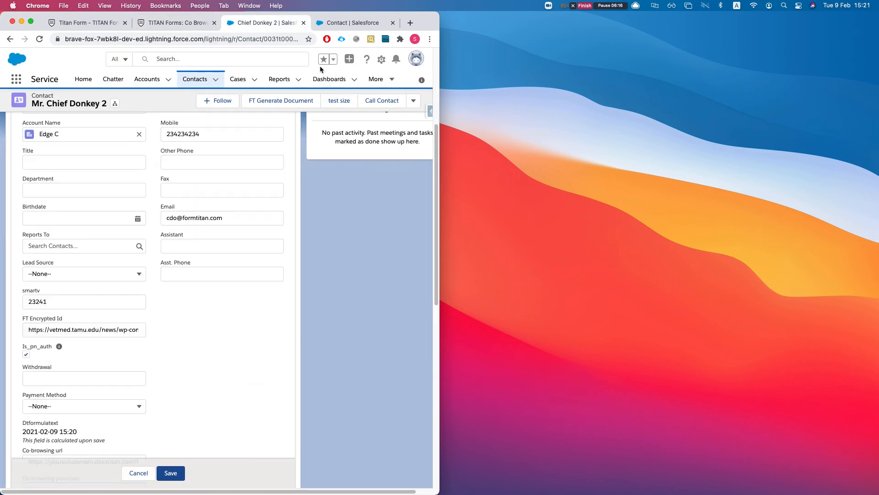
{"action": "key", "text": "alt+super+f"}
{"action": "key", "text": "super+r"}
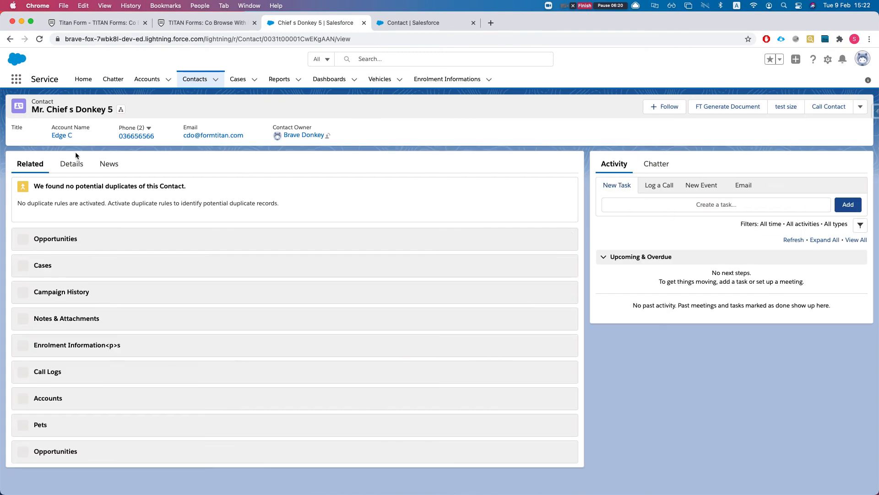
Review the contact's detail fields, including the name, co-browsing URL and co-browsing passcode
{"action": "left_click", "coordinate": [71, 163]}
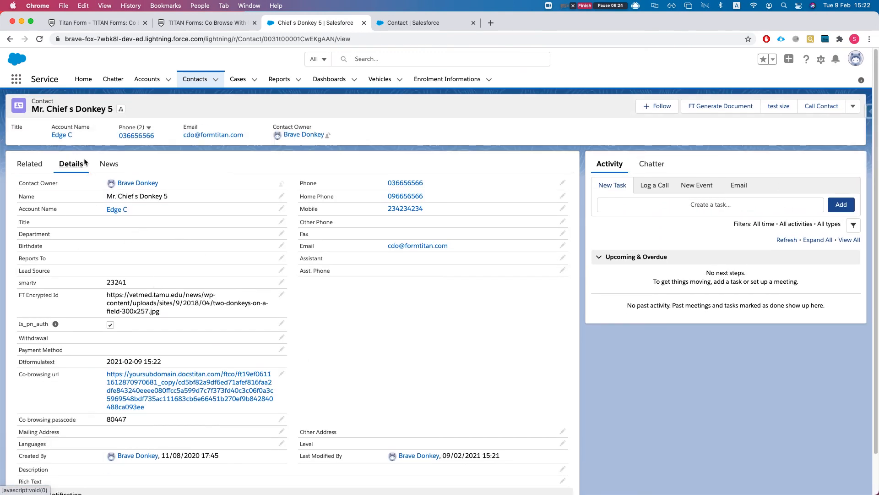
{"action": "scroll", "coordinate": [158, 355], "scroll_direction": "down", "scroll_amount": 2}
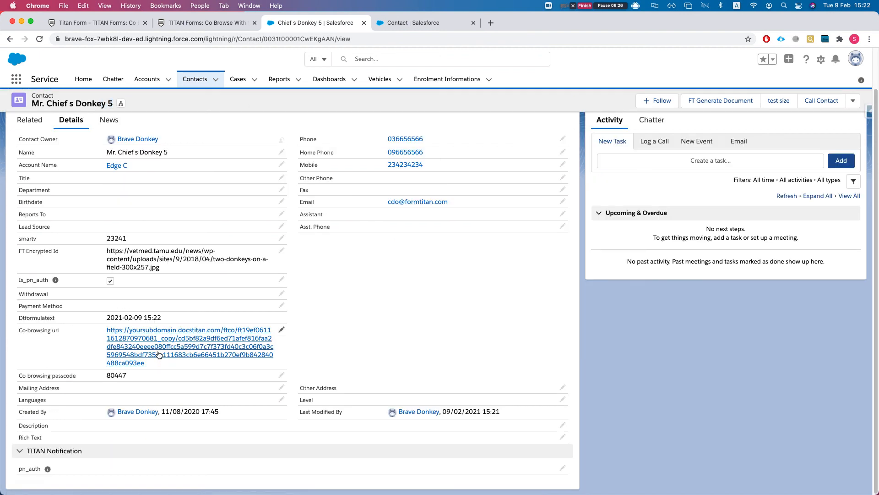
{"action": "scroll", "coordinate": [100, 162], "scroll_direction": "up", "scroll_amount": 2}
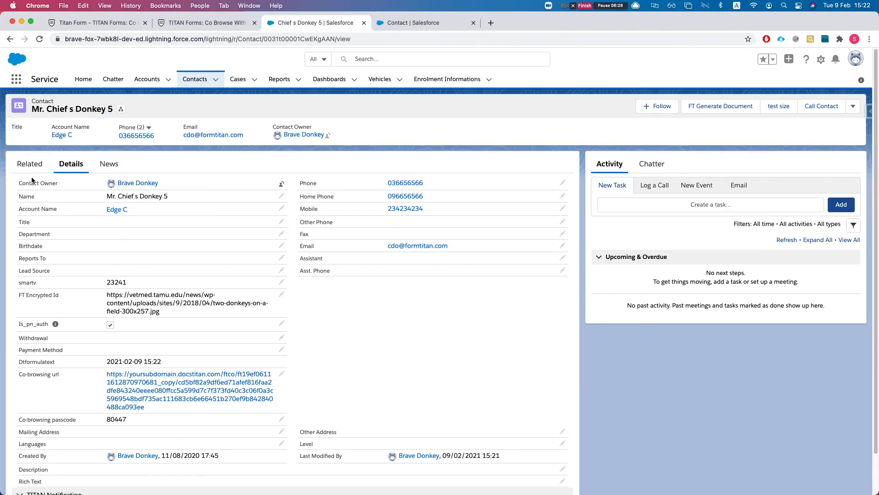
Open the newest case from the contact's related cases and show the case's related lists beside its details
{"action": "left_click", "coordinate": [30, 165]}
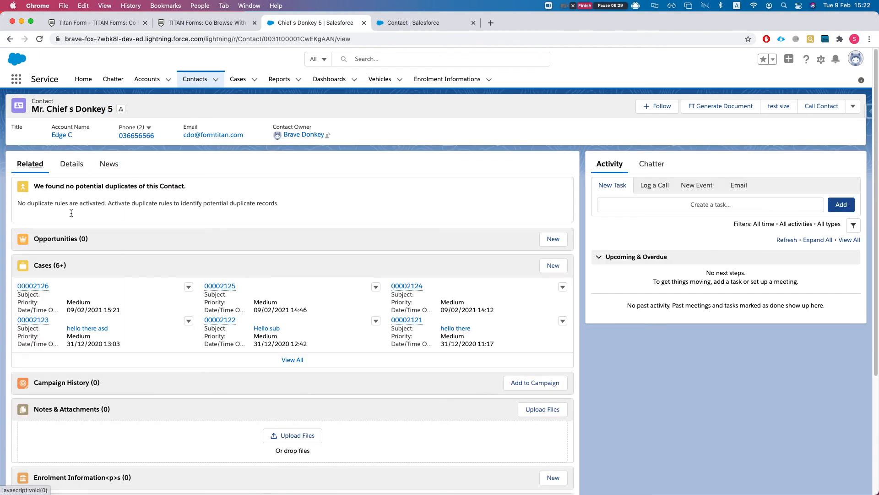
{"action": "left_click", "coordinate": [31, 287]}
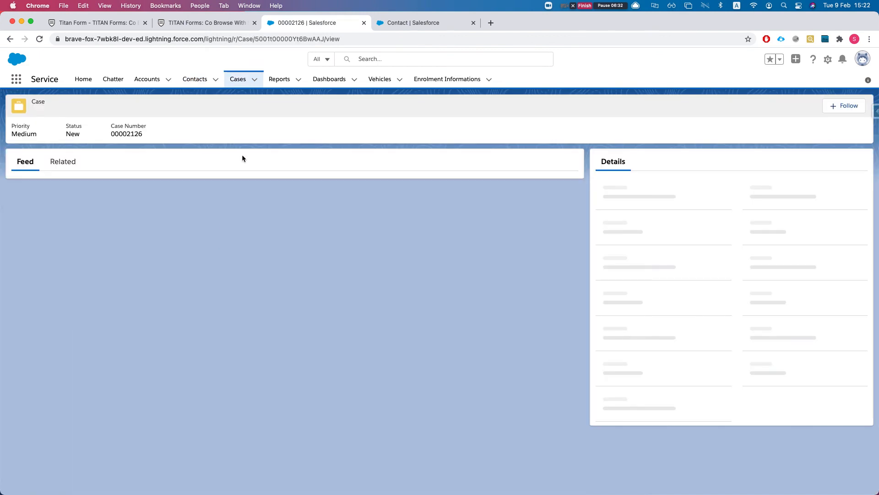
{"action": "left_click", "coordinate": [63, 162]}
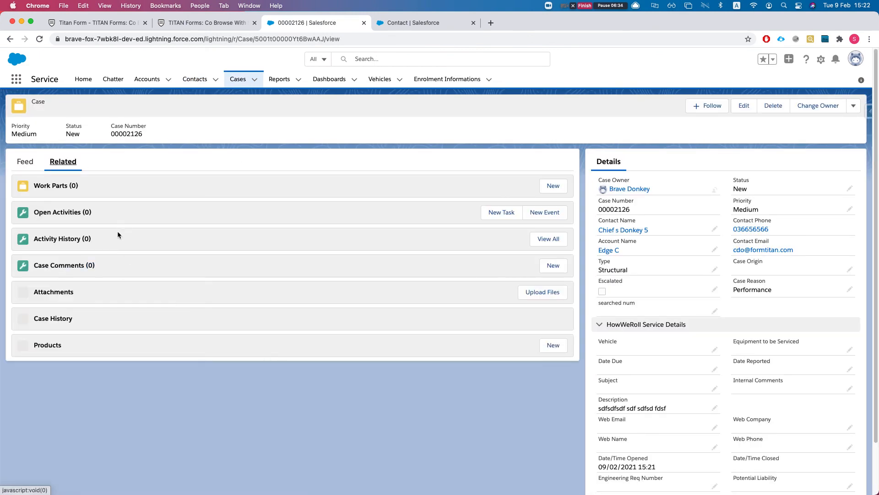